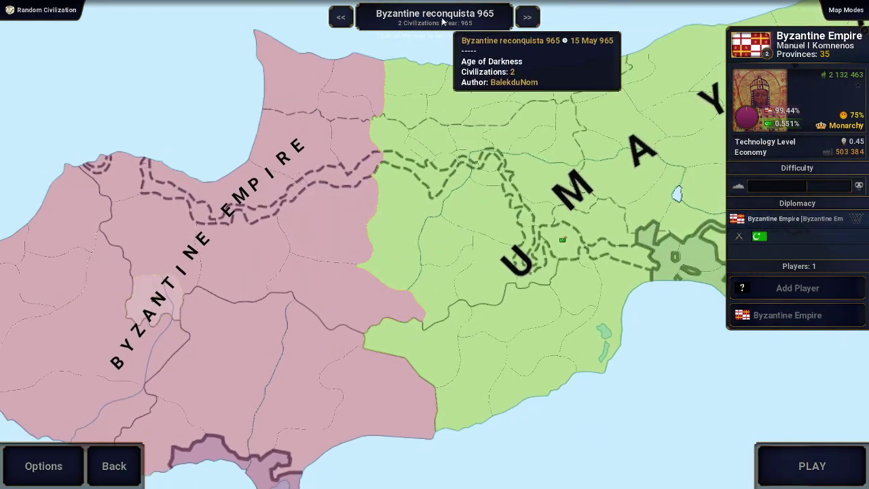
Leave the scenario selection, open the Scenario Editor for the Cyprus map, and look up the tag of Byzantine reconquista 965
{"action": "left_click", "coordinate": [114, 466]}
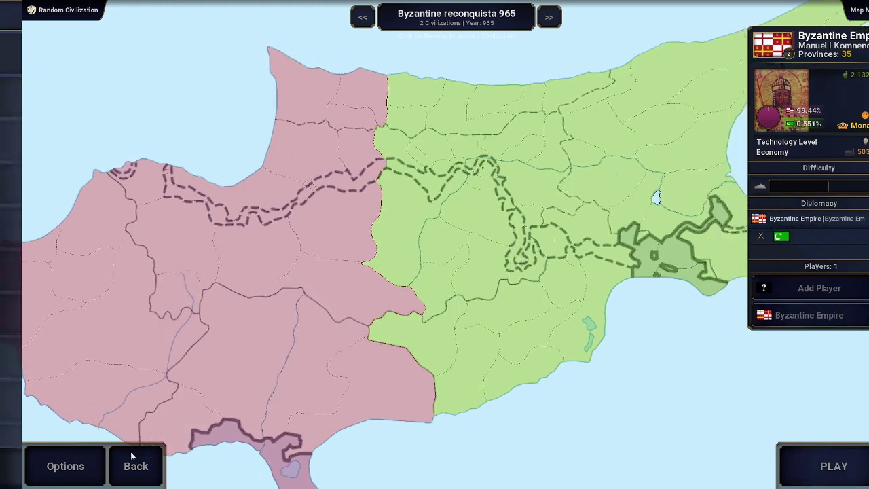
{"action": "left_click", "coordinate": [762, 467]}
{"action": "left_click", "coordinate": [408, 203]}
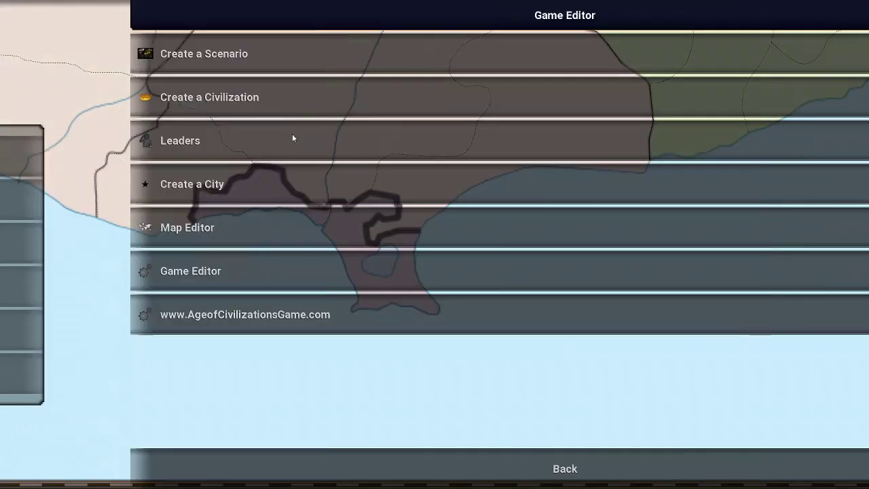
{"action": "left_click", "coordinate": [93, 61]}
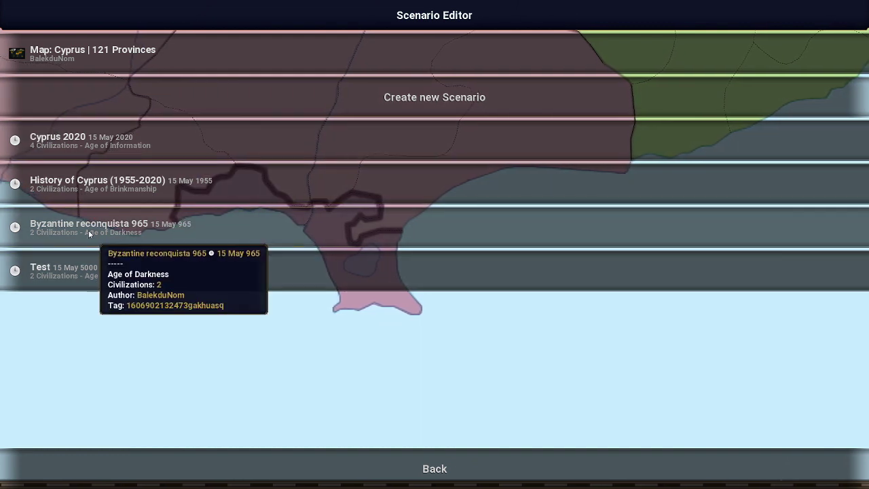
{"action": "left_click", "coordinate": [165, 234]}
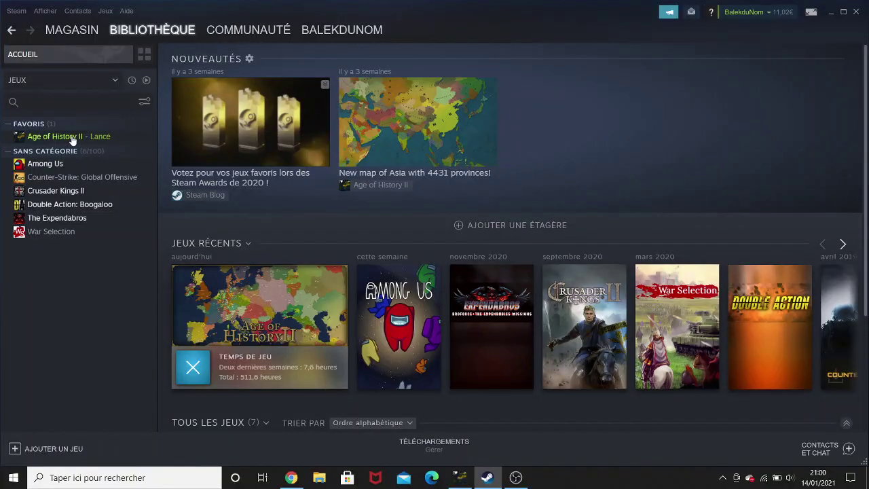
In the Steam library, open the properties of Age of History II and browse its local files in File Explorer
{"action": "right_click", "coordinate": [77, 138]}
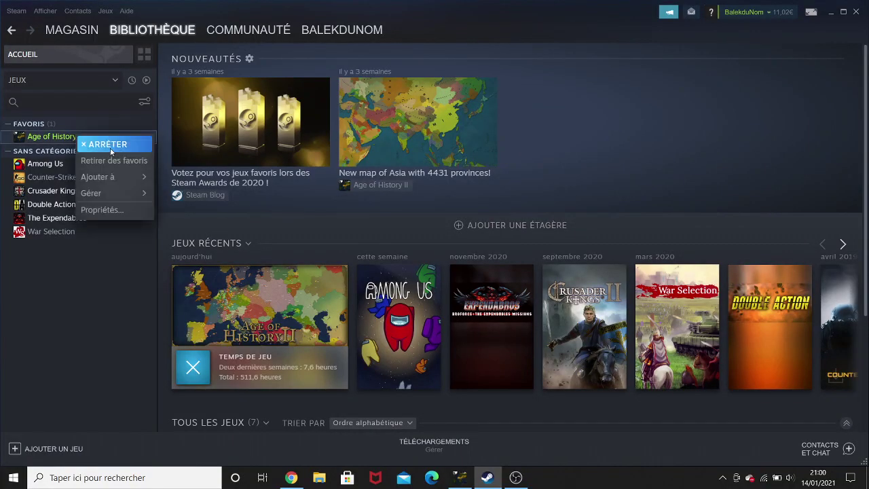
{"action": "left_click", "coordinate": [116, 212]}
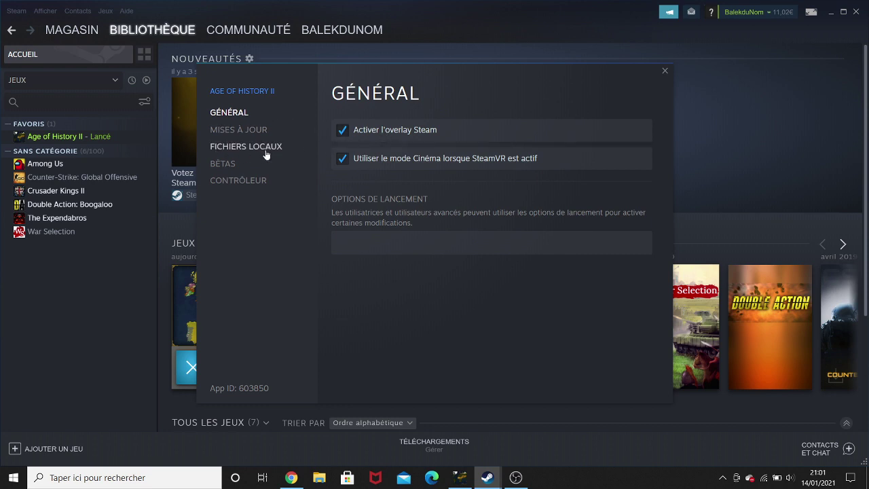
{"action": "left_click", "coordinate": [239, 150]}
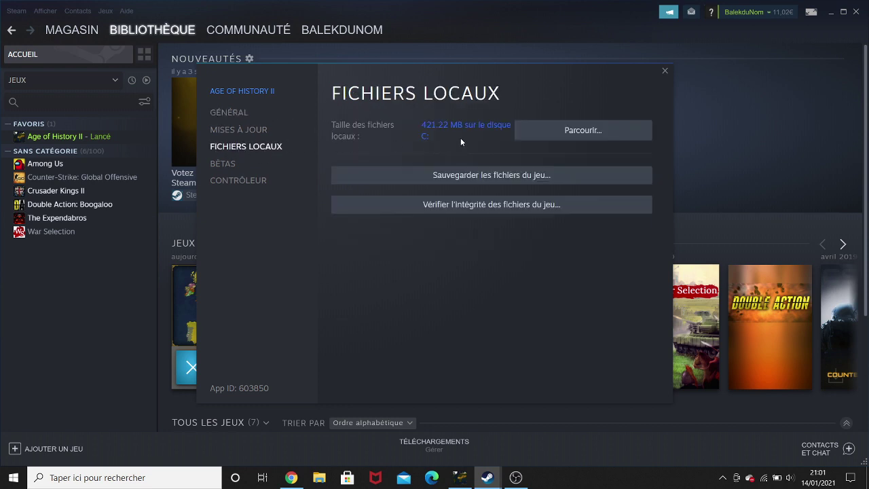
{"action": "left_click", "coordinate": [567, 135]}
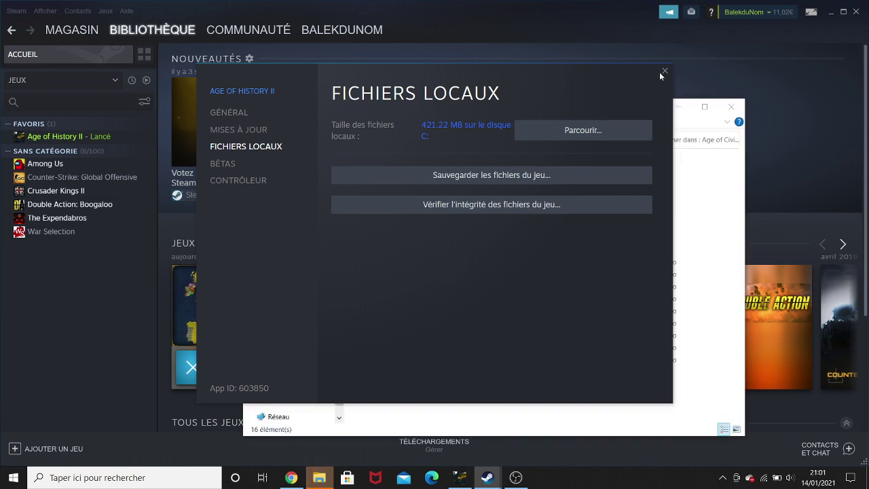
{"action": "left_click", "coordinate": [663, 72]}
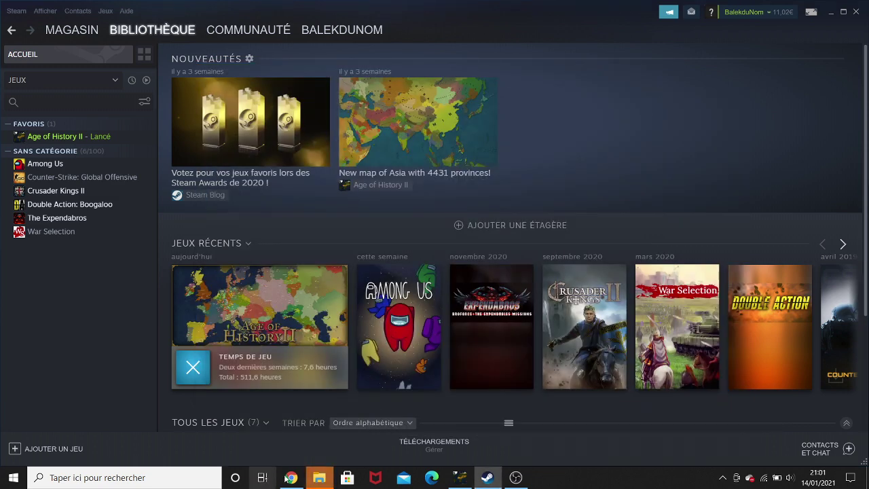
{"action": "left_click", "coordinate": [319, 477]}
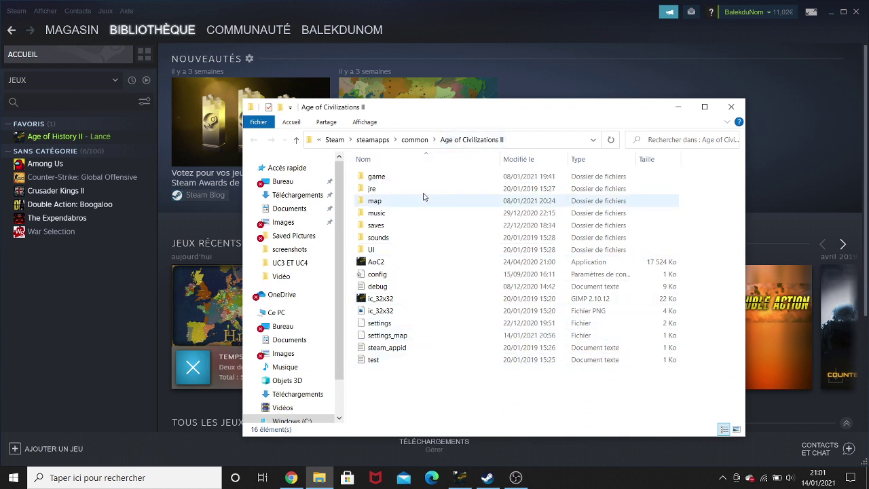
Open the scenarios folder of the Cyprus map inside the game's map folder, checking the map name in the game
{"action": "double_click", "coordinate": [373, 201]}
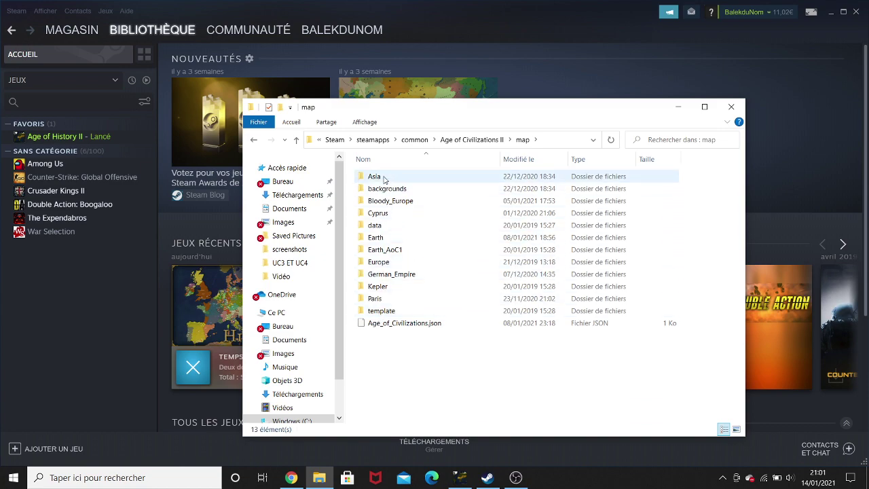
{"action": "left_click", "coordinate": [460, 477]}
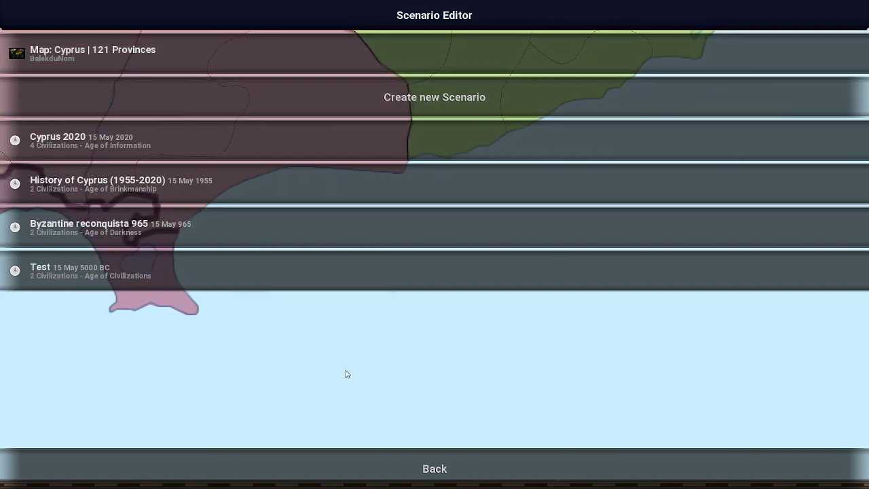
{"action": "key", "text": "alt+Tab"}
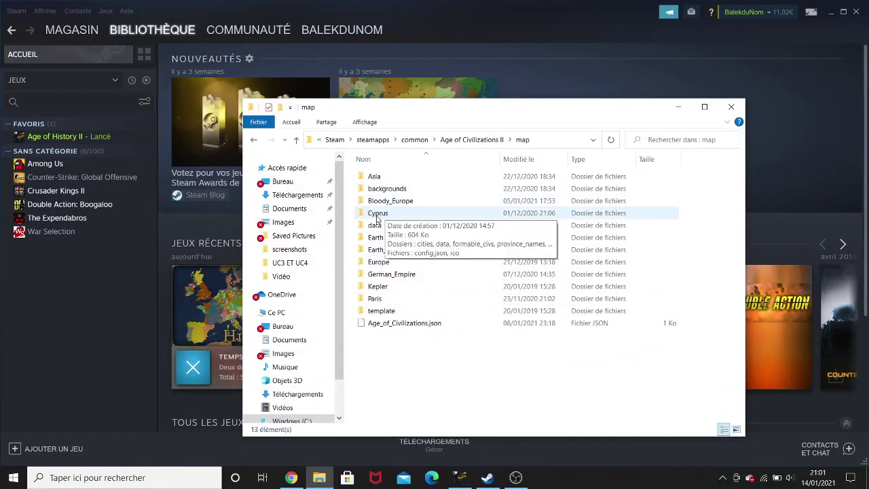
{"action": "double_click", "coordinate": [382, 215]}
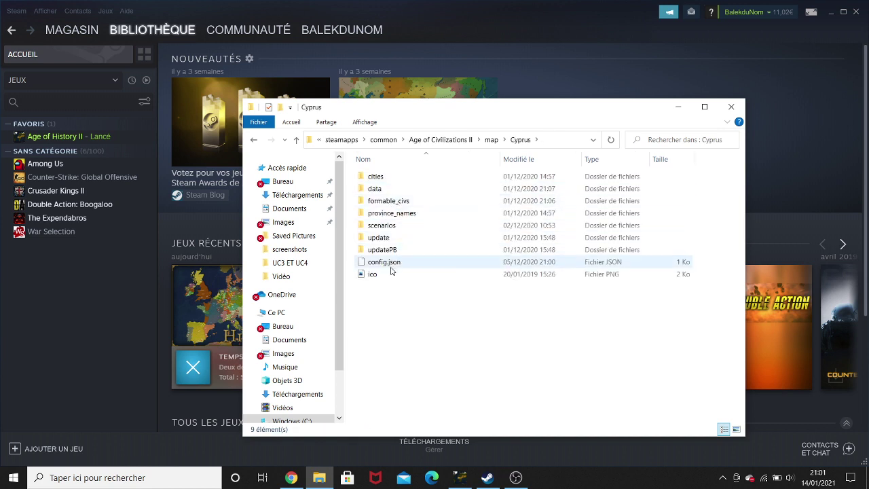
{"action": "double_click", "coordinate": [383, 228]}
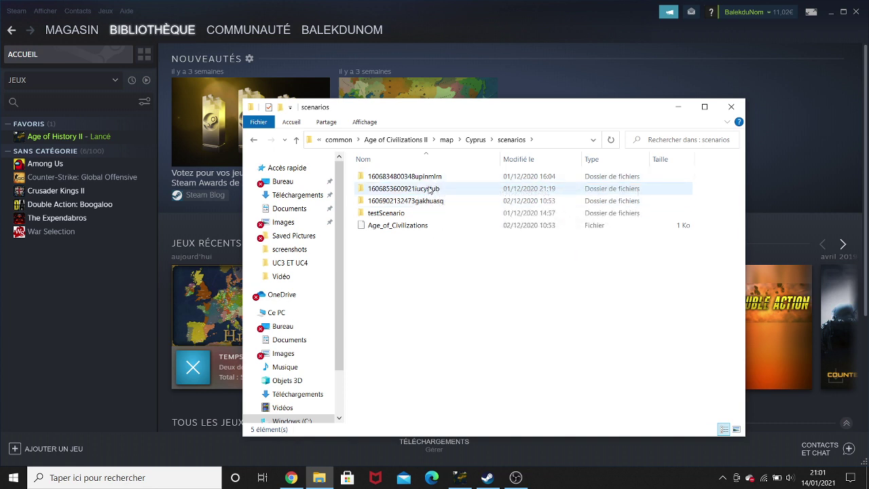
{"action": "left_click", "coordinate": [460, 478]}
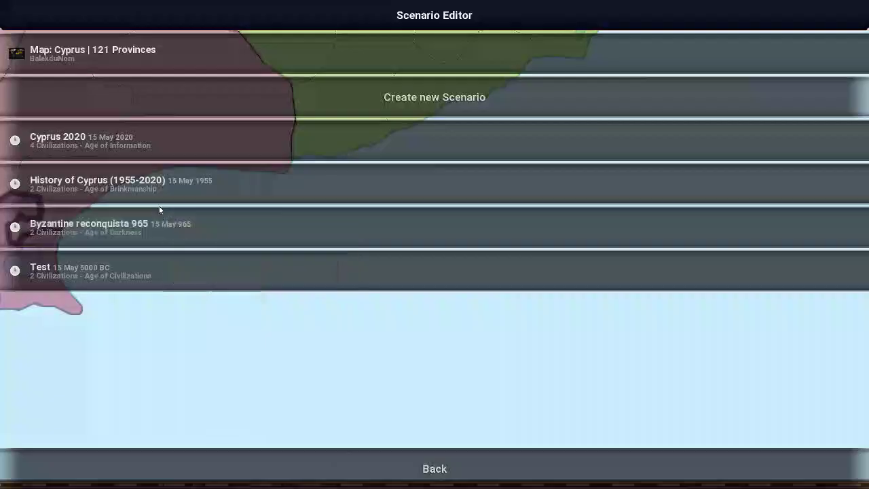
{"action": "mouse_move", "coordinate": [156, 232]}
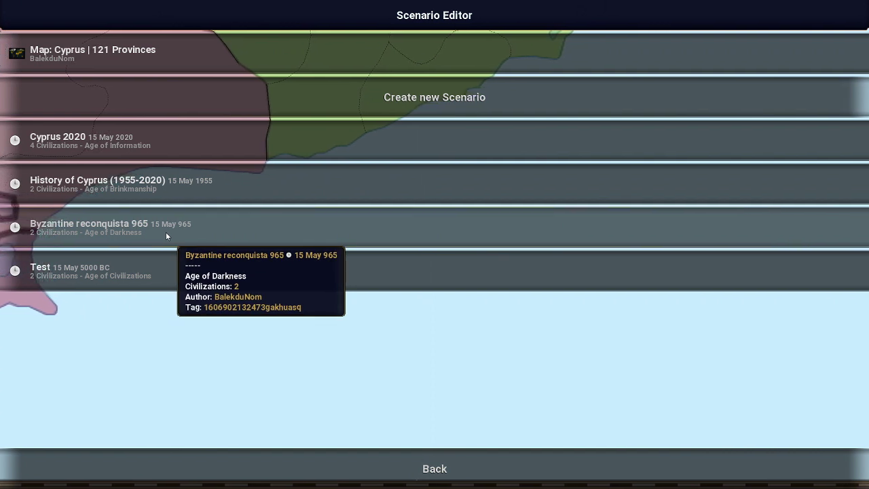
{"action": "left_click", "coordinate": [166, 235]}
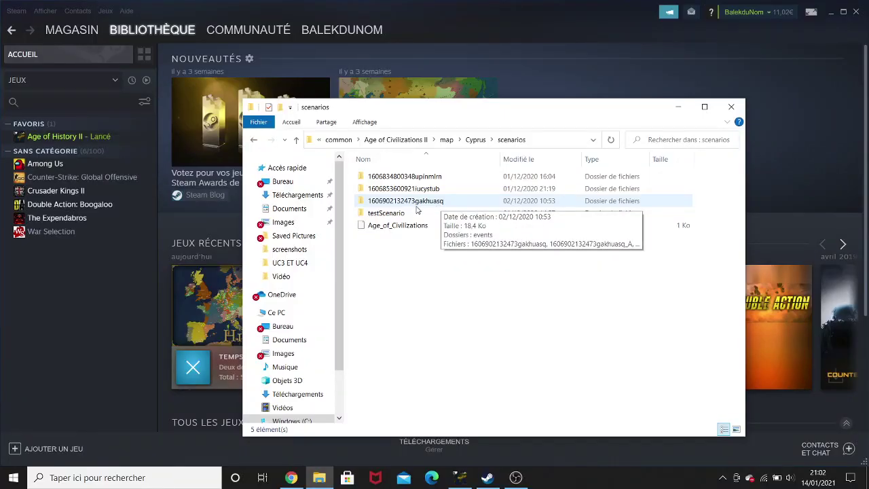
{"action": "left_click", "coordinate": [429, 201]}
{"action": "double_click", "coordinate": [430, 200]}
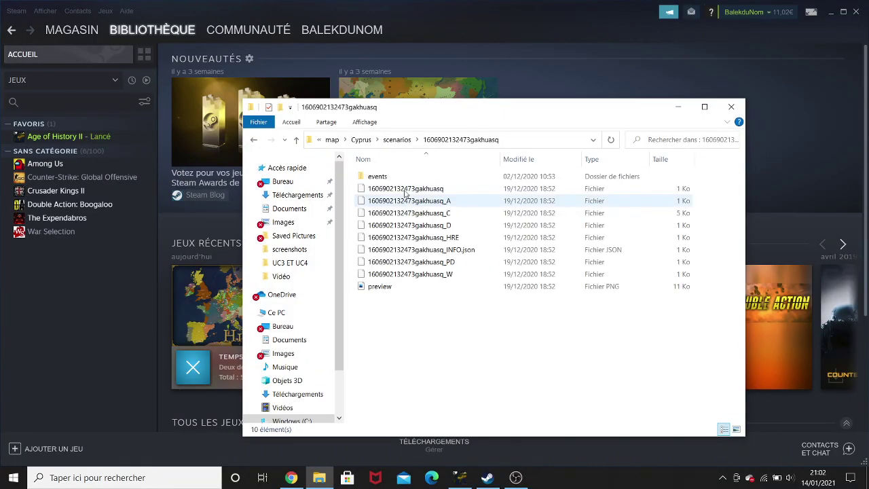
View the preview image among the scenario's files, close it, and go back to the scenarios folder
{"action": "left_click_drag", "start_coordinate": [400, 182], "coordinate": [407, 331]}
{"action": "left_click", "coordinate": [410, 335]}
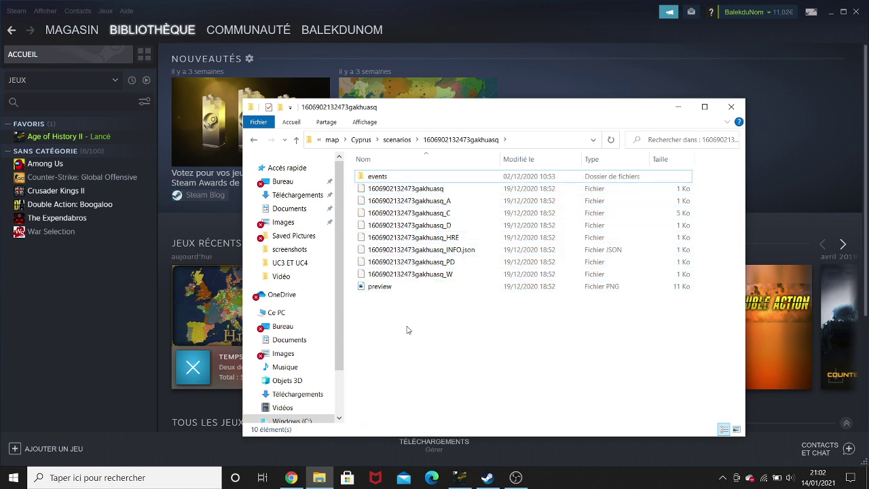
{"action": "left_click", "coordinate": [389, 287]}
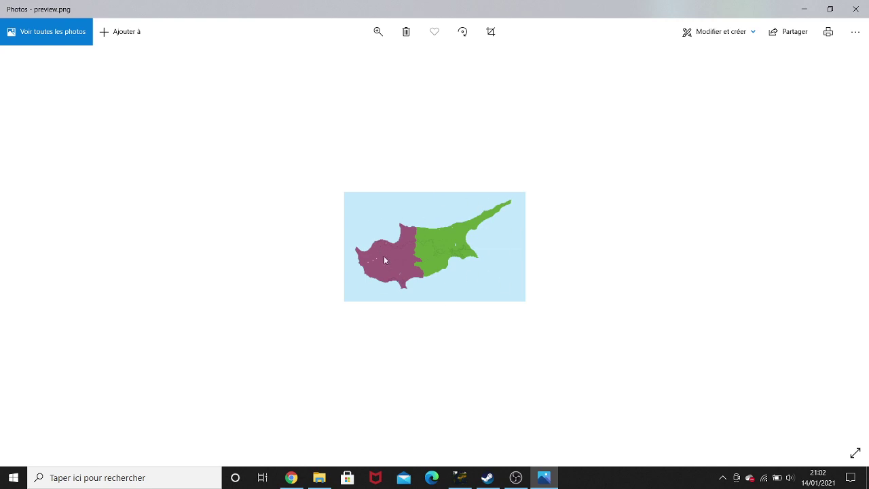
{"action": "left_click", "coordinate": [856, 9]}
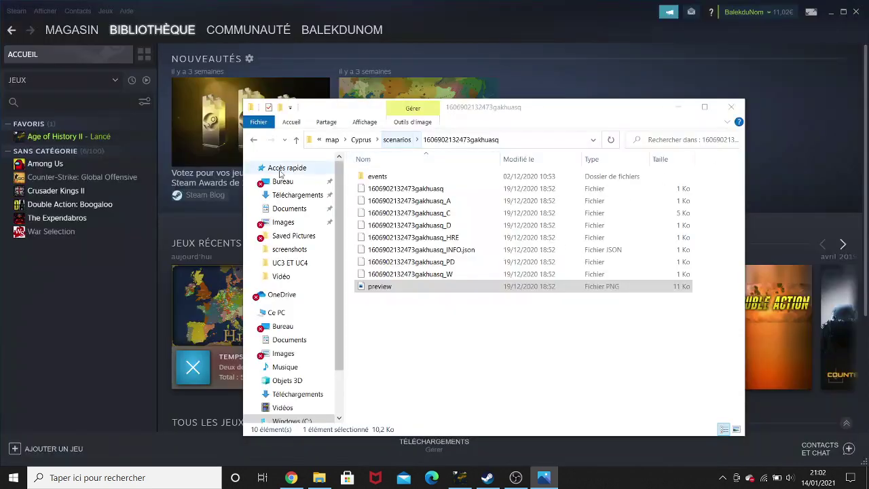
{"action": "left_click", "coordinate": [253, 139]}
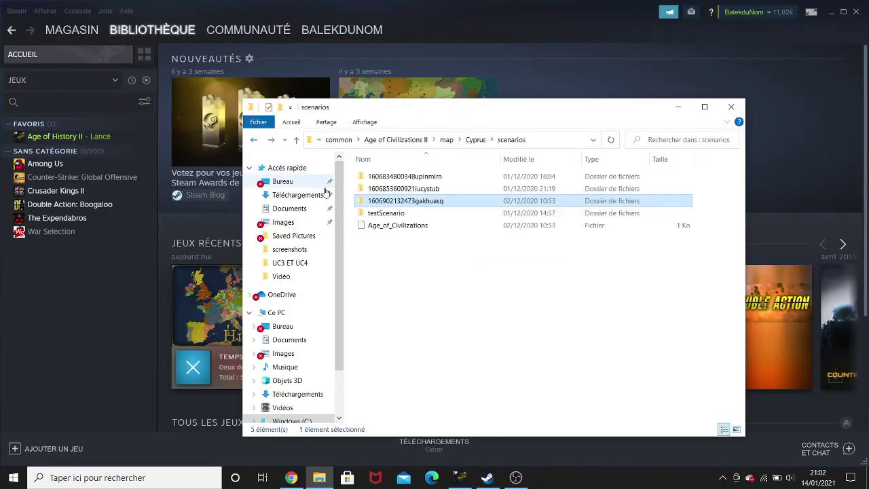
{"action": "double_click", "coordinate": [384, 201]}
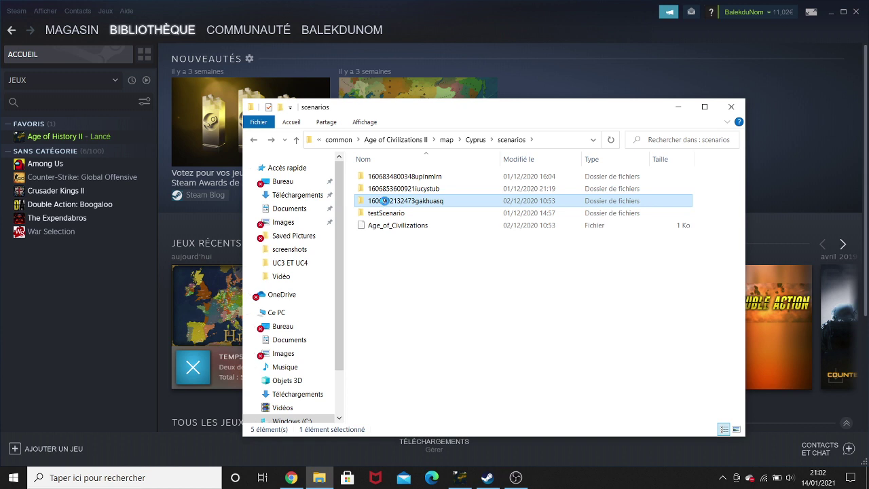
{"action": "right_click", "coordinate": [385, 202]}
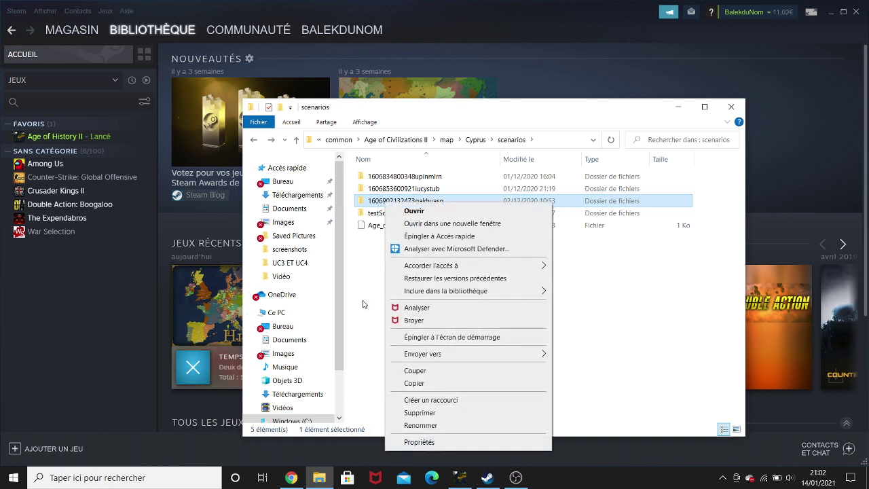
{"action": "left_click", "coordinate": [364, 304]}
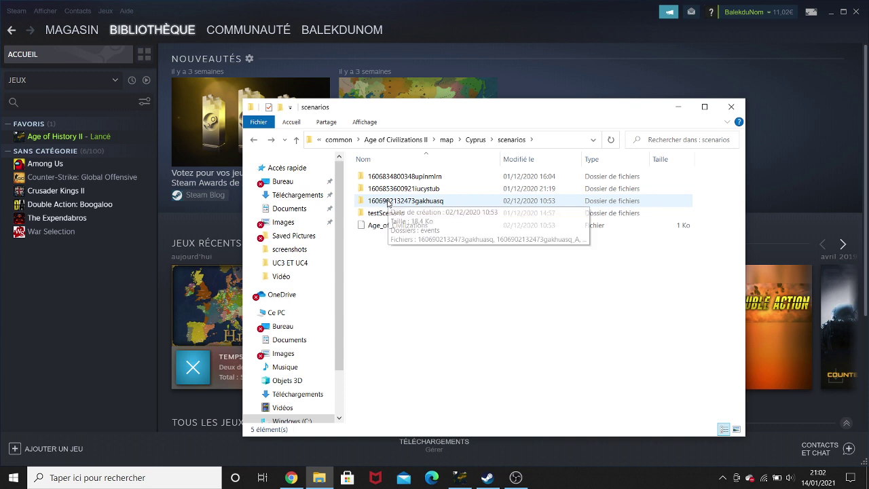
Switch to Google Drive in Chrome and open the Cyprus Map folder inside AOH2's Custome Scenarios folder
{"action": "left_click", "coordinate": [291, 477]}
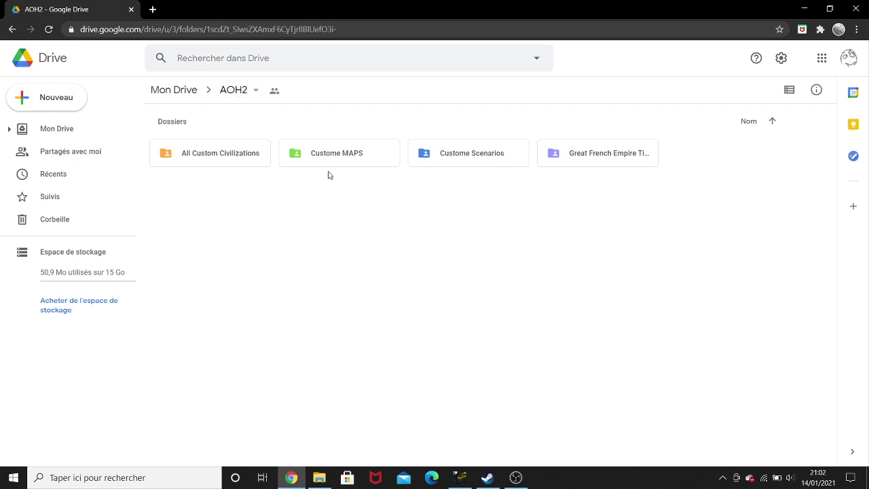
{"action": "double_click", "coordinate": [469, 160]}
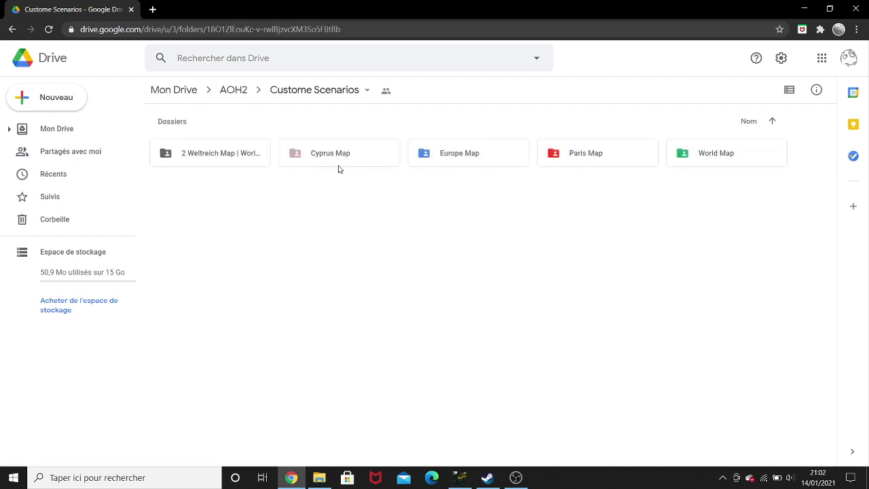
{"action": "left_click", "coordinate": [333, 162]}
{"action": "double_click", "coordinate": [333, 162]}
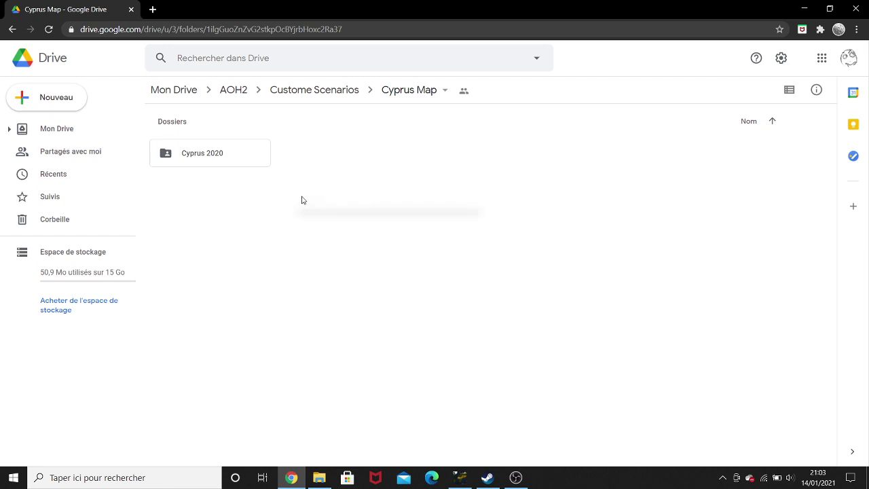
Create a new folder named Byzantine in the Cyprus Map folder, correcting the spelling with the suggested word
{"action": "right_click", "coordinate": [295, 195]}
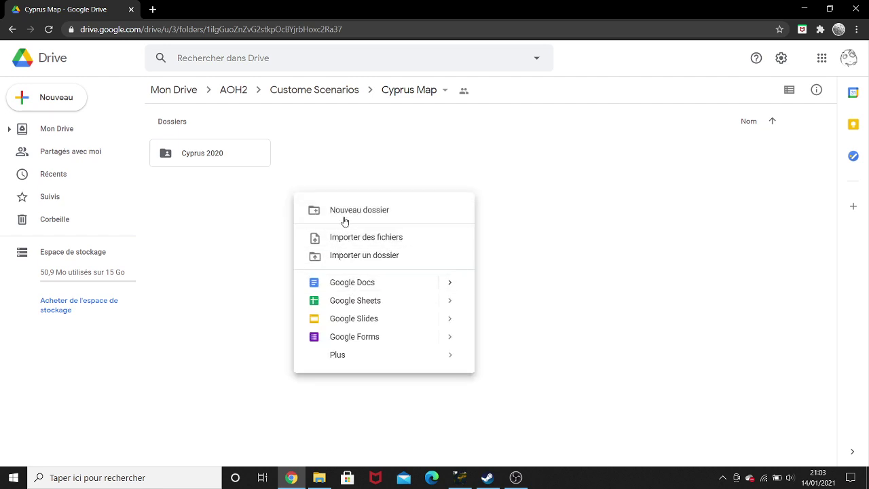
{"action": "left_click", "coordinate": [377, 214]}
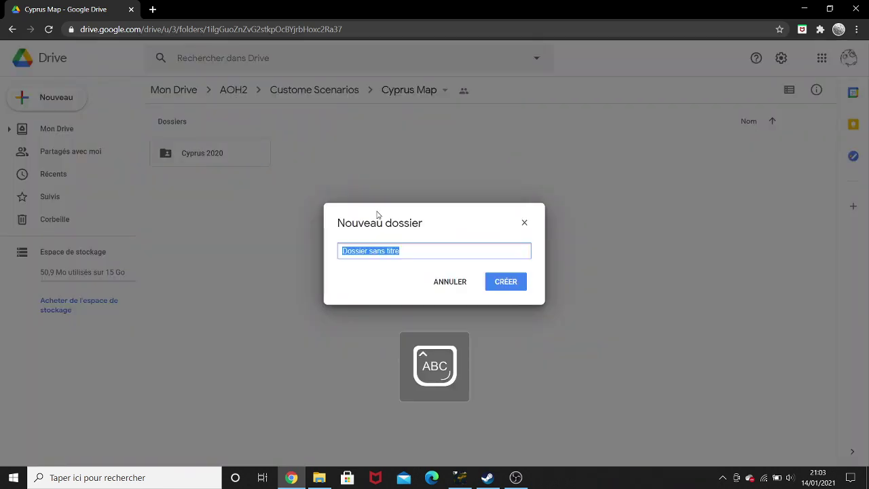
{"action": "type", "text": "Bizan"}
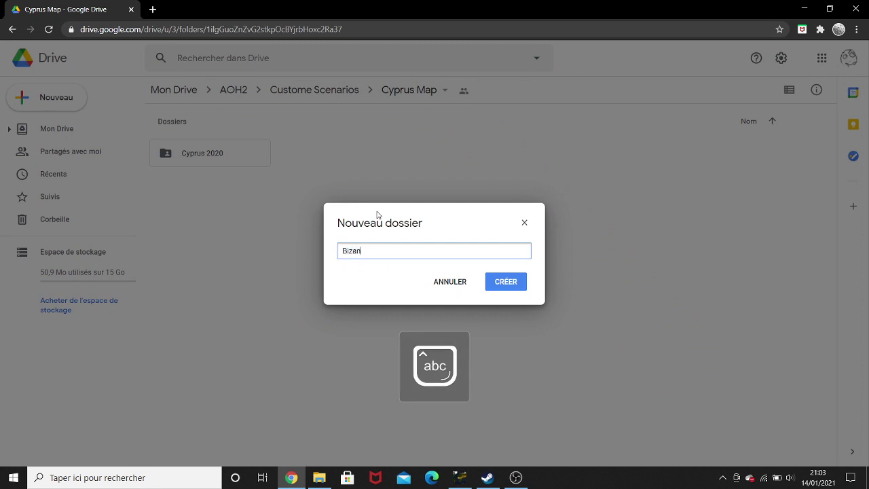
{"action": "type", "text": "tine"}
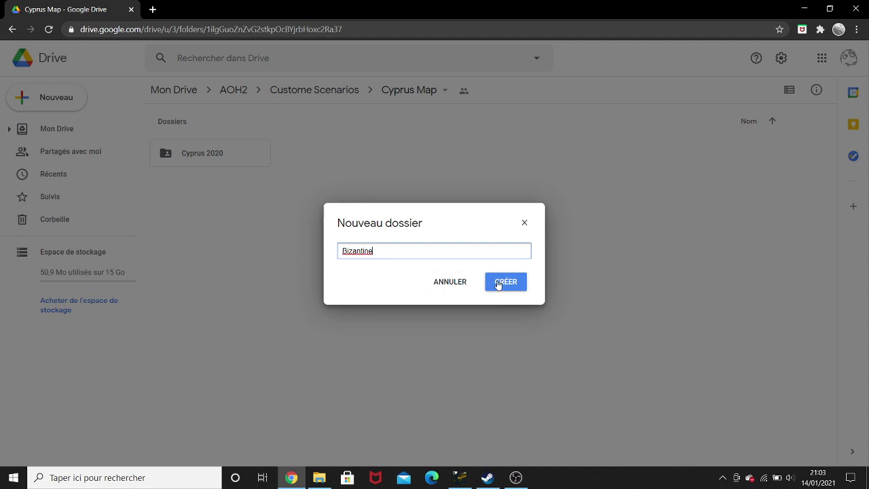
{"action": "right_click", "coordinate": [365, 250]}
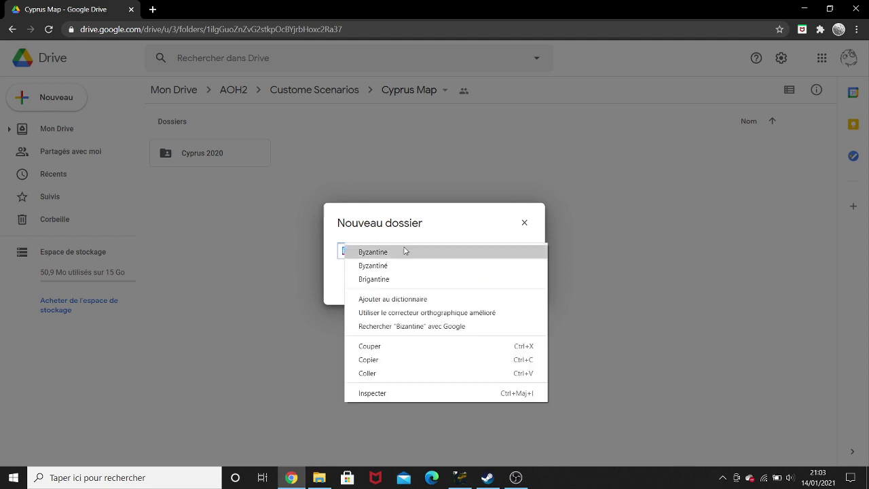
{"action": "left_click", "coordinate": [405, 247]}
{"action": "left_click", "coordinate": [510, 290]}
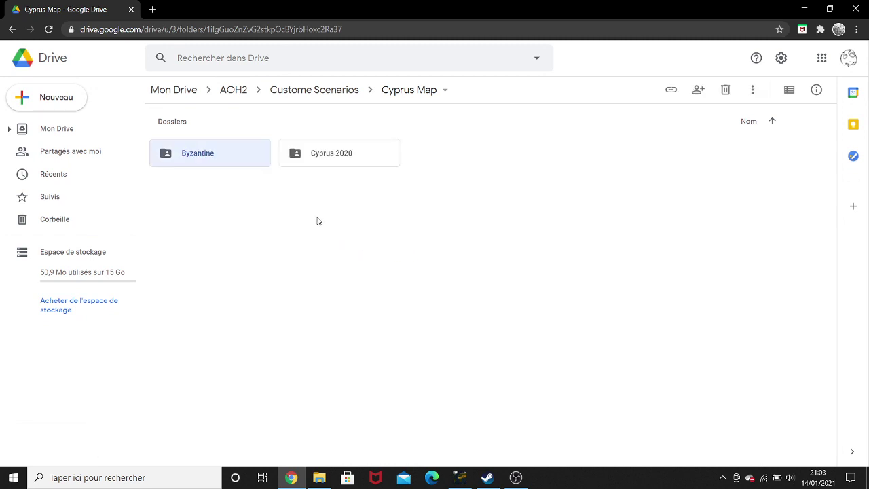
{"action": "left_click", "coordinate": [236, 182]}
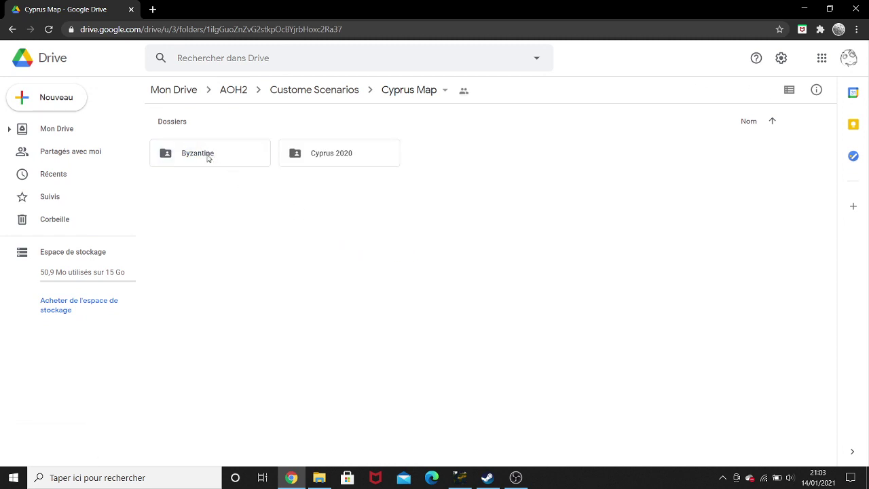
{"action": "left_click", "coordinate": [319, 478]}
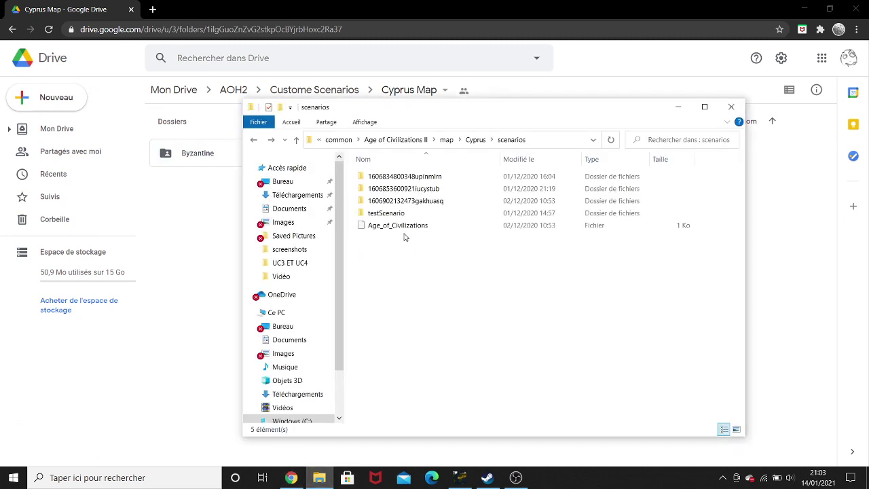
{"action": "left_click_drag", "start_coordinate": [423, 203], "coordinate": [196, 156]}
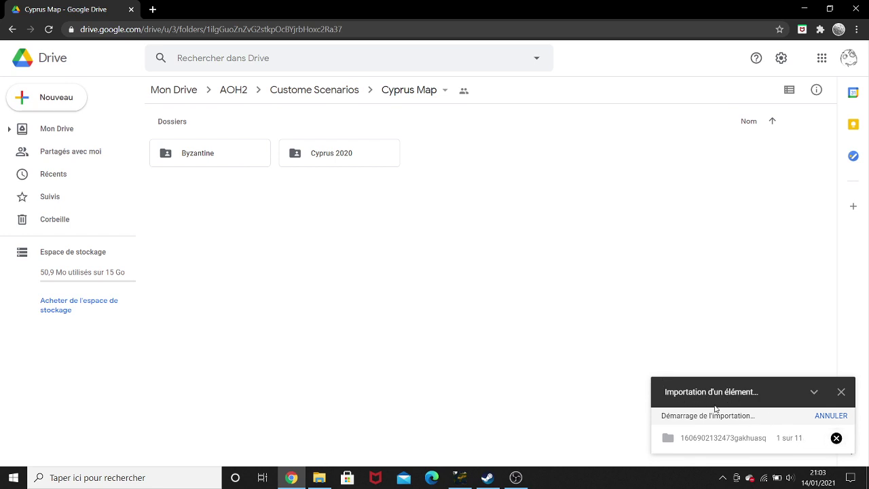
{"action": "double_click", "coordinate": [196, 147]}
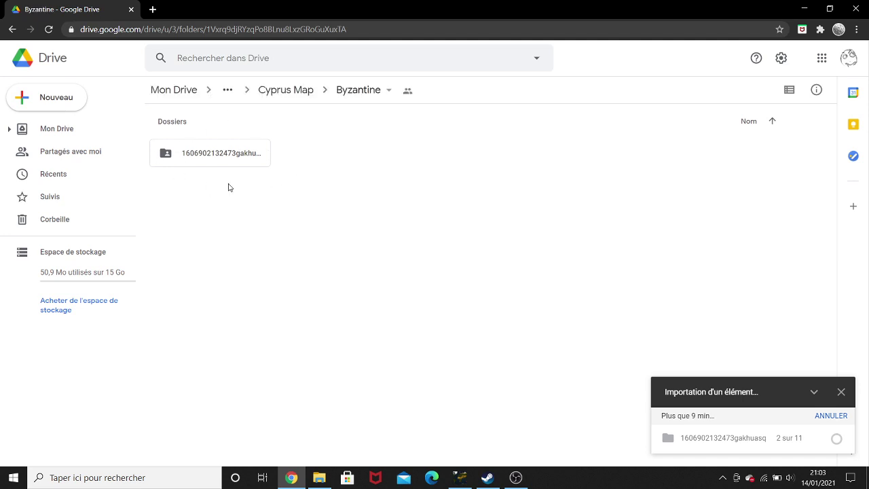
{"action": "left_click", "coordinate": [841, 391]}
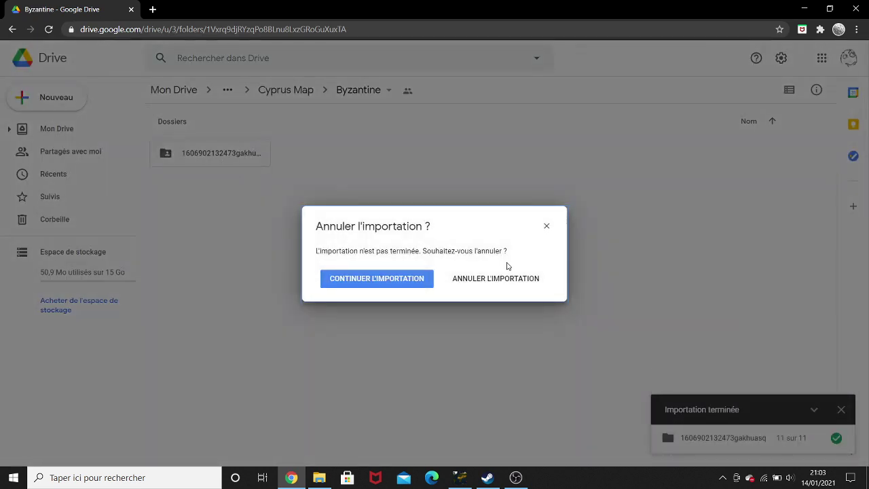
{"action": "left_click", "coordinate": [547, 226]}
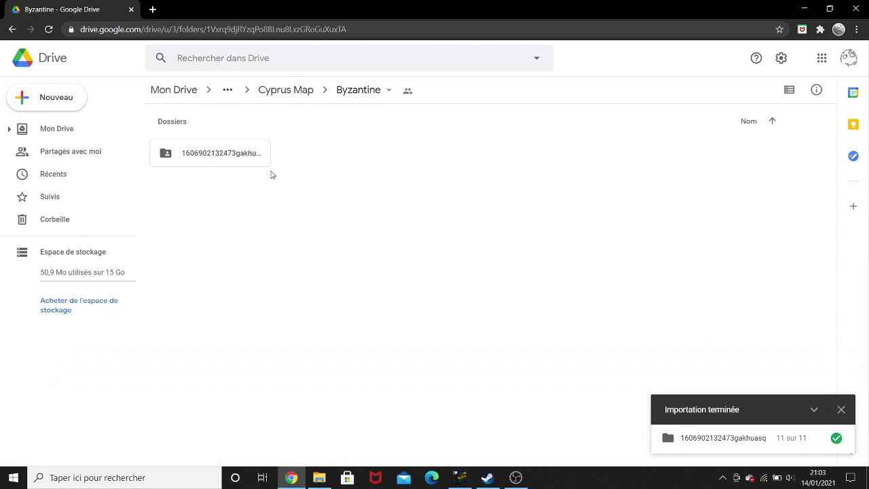
{"action": "double_click", "coordinate": [213, 155]}
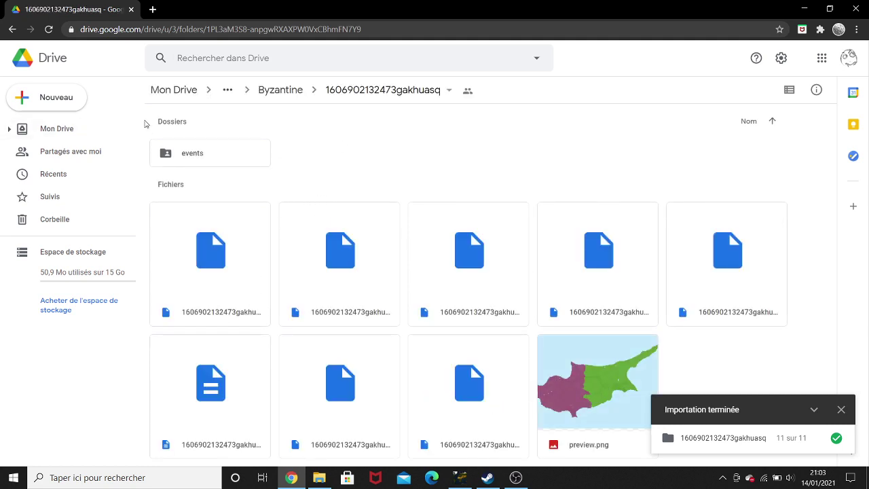
{"action": "left_click", "coordinate": [274, 93]}
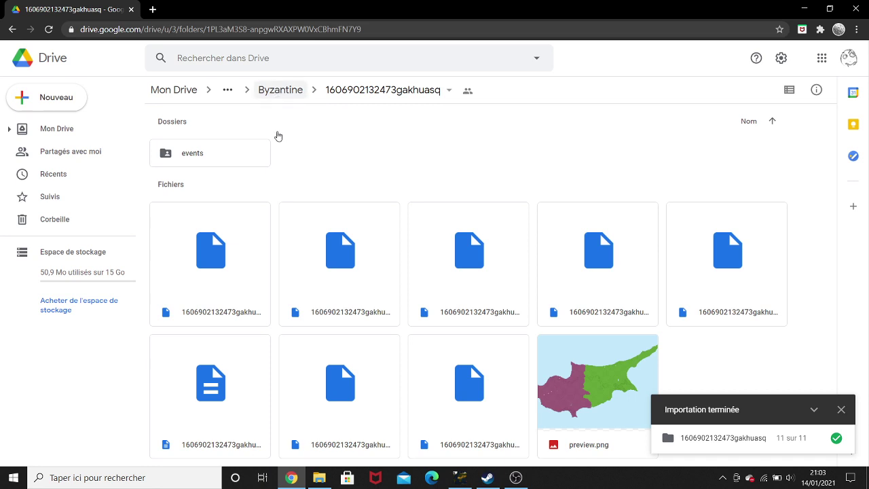
{"action": "left_click", "coordinate": [842, 410]}
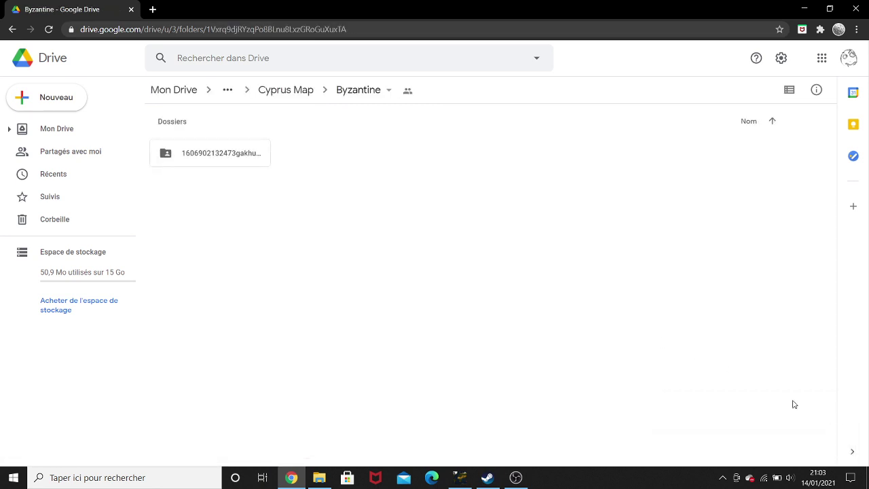
Return File Explorer to the game's map folder and open the Custome MAPS folder inside AOH2 on Google Drive
{"action": "left_click", "coordinate": [263, 87]}
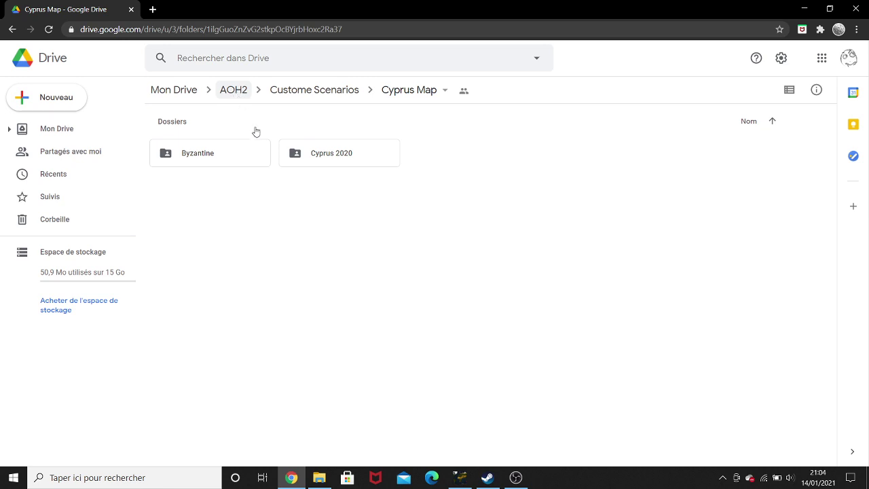
{"action": "left_click", "coordinate": [319, 478]}
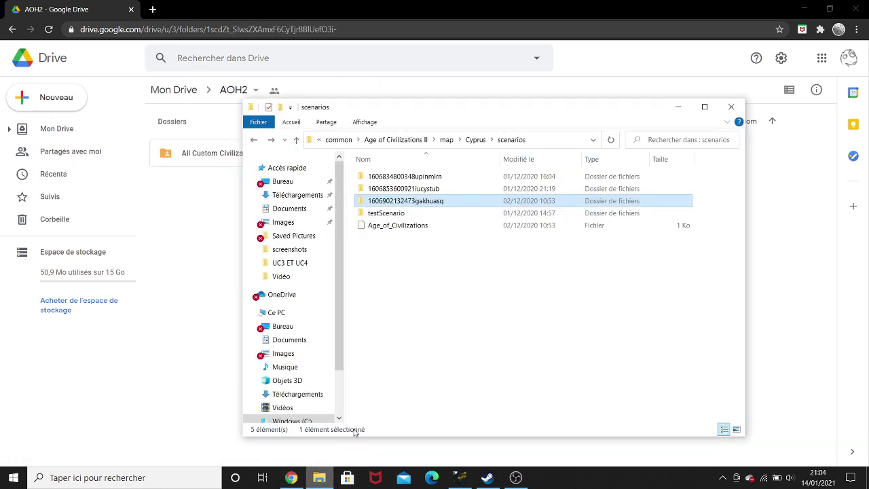
{"action": "left_click", "coordinate": [253, 140]}
{"action": "left_click", "coordinate": [253, 140]}
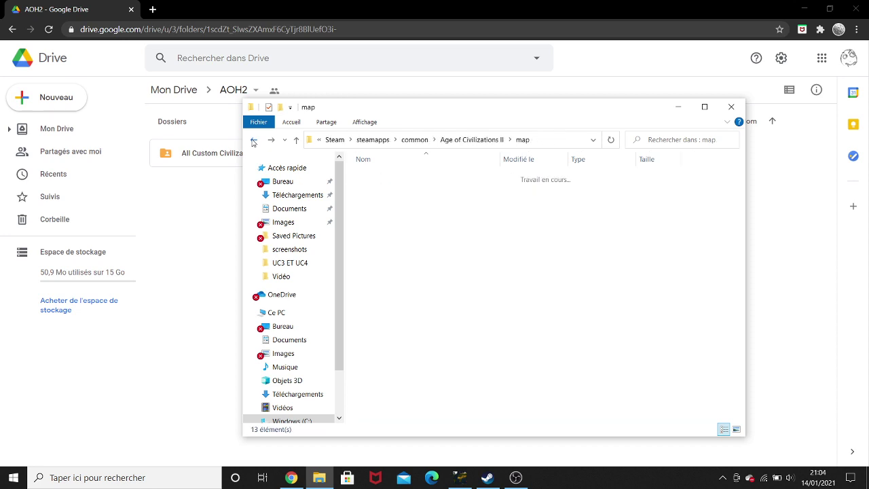
{"action": "left_click", "coordinate": [202, 209]}
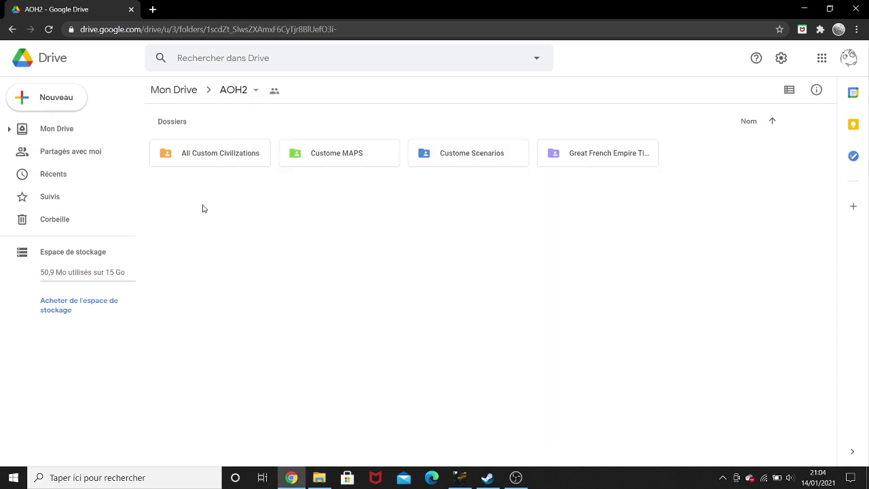
{"action": "double_click", "coordinate": [333, 163]}
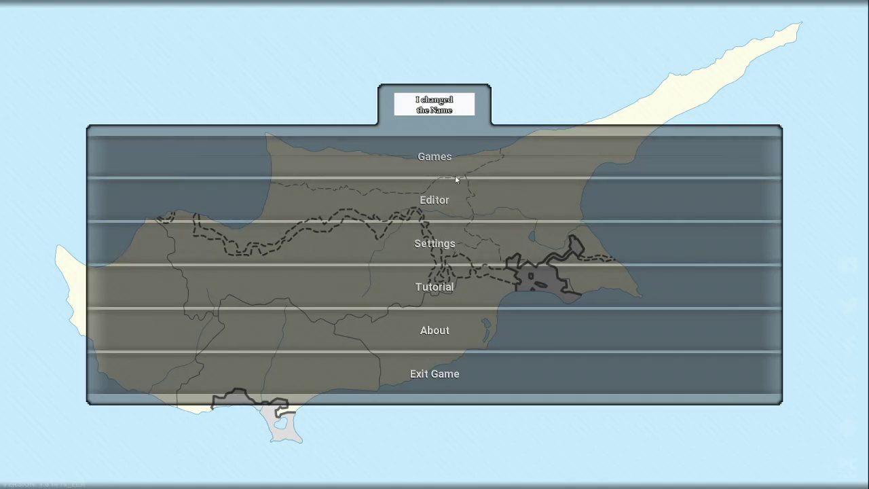
Switch to the game, select the German Empire map at scale x3, and view it in the new game setup before going back
{"action": "left_click", "coordinate": [455, 174]}
{"action": "left_click", "coordinate": [715, 54]}
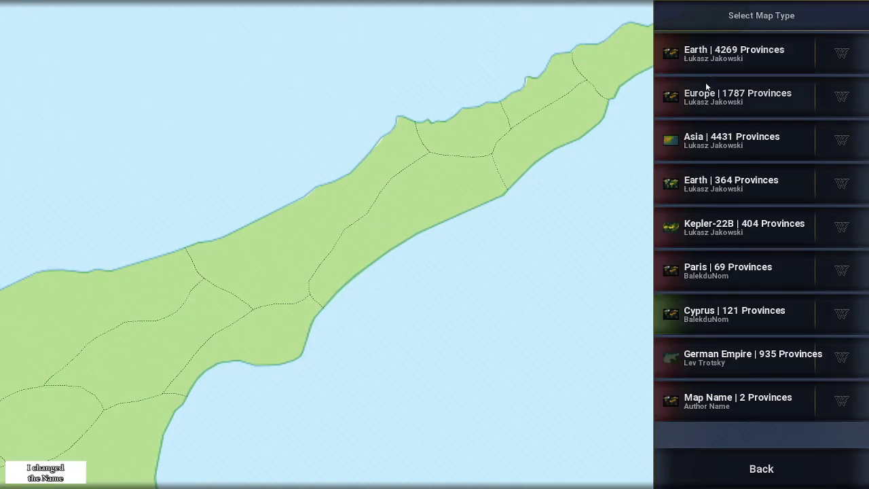
{"action": "left_click", "coordinate": [734, 365]}
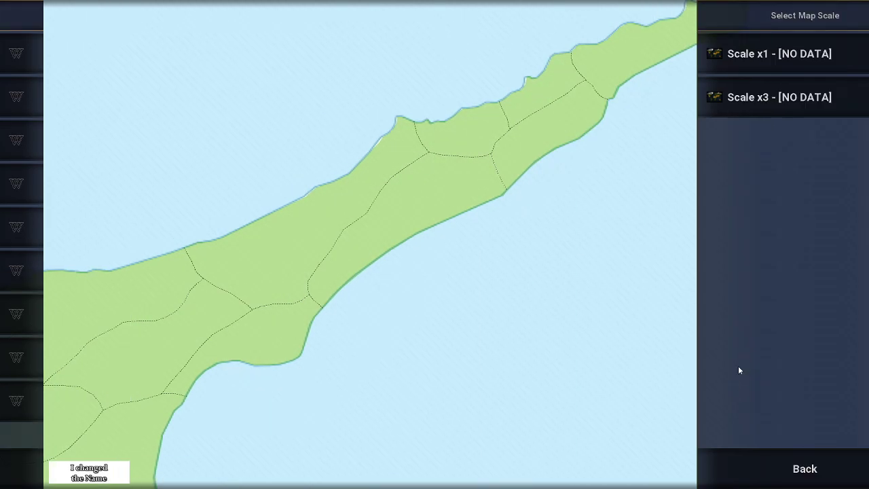
{"action": "left_click", "coordinate": [727, 110]}
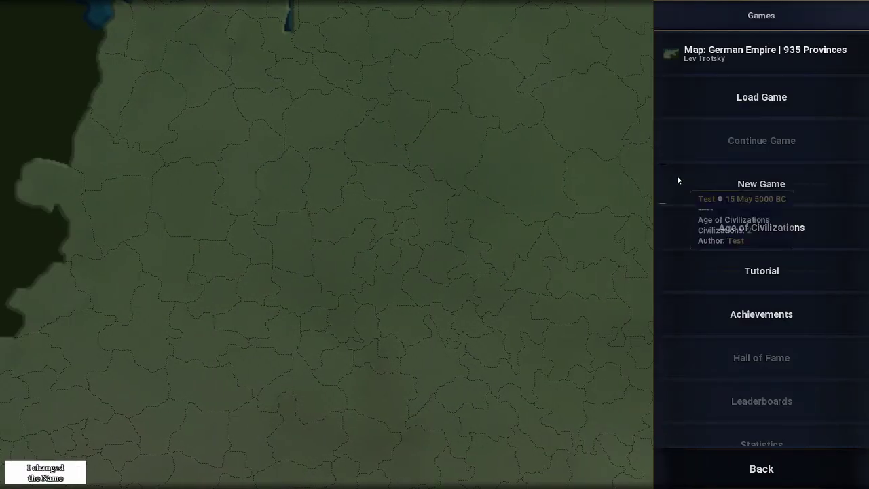
{"action": "left_click", "coordinate": [734, 184]}
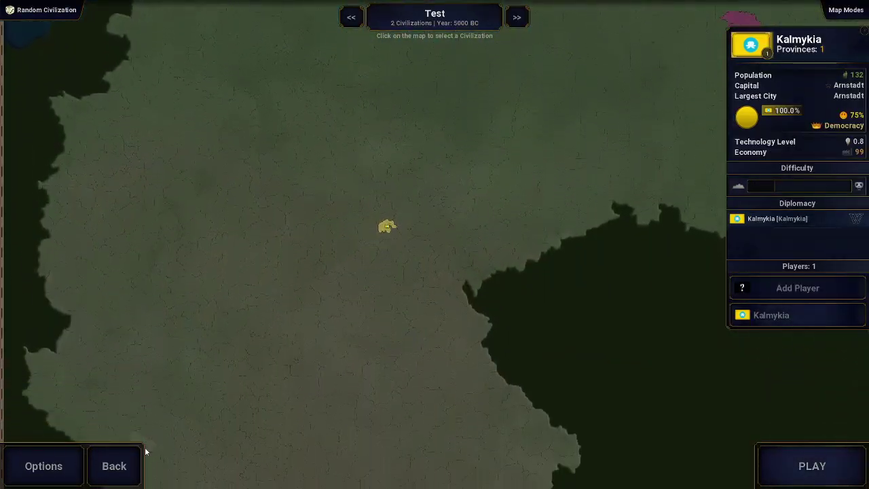
{"action": "left_click", "coordinate": [140, 451]}
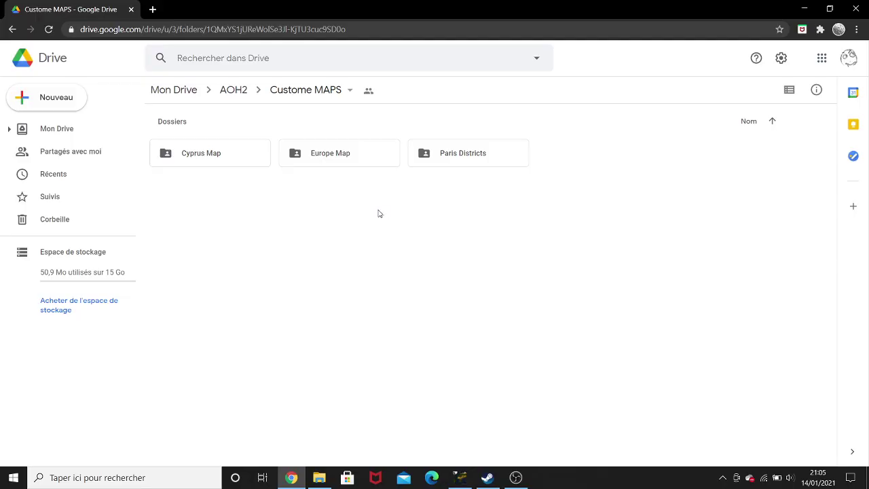
Check the Europe Map folder's contents on Google Drive, return to Custome MAPS, and create a new folder named Germany there
{"action": "double_click", "coordinate": [312, 157]}
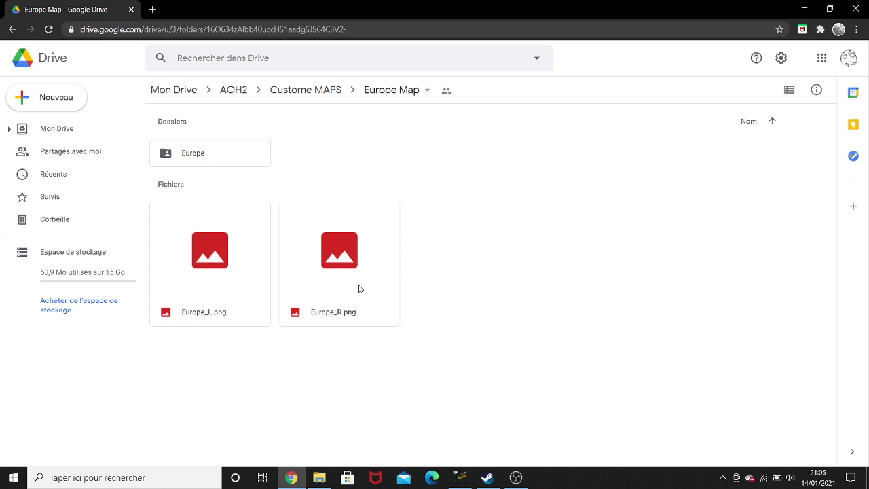
{"action": "left_click", "coordinate": [13, 29]}
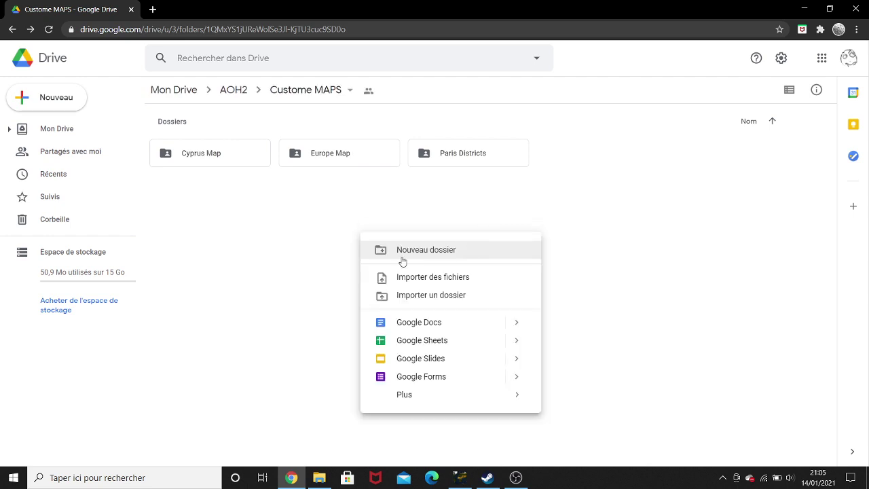
{"action": "left_click", "coordinate": [402, 256]}
{"action": "key", "text": "Caps_Lock"}
{"action": "type", "text": "G"}
{"action": "key", "text": "Caps_Lock"}
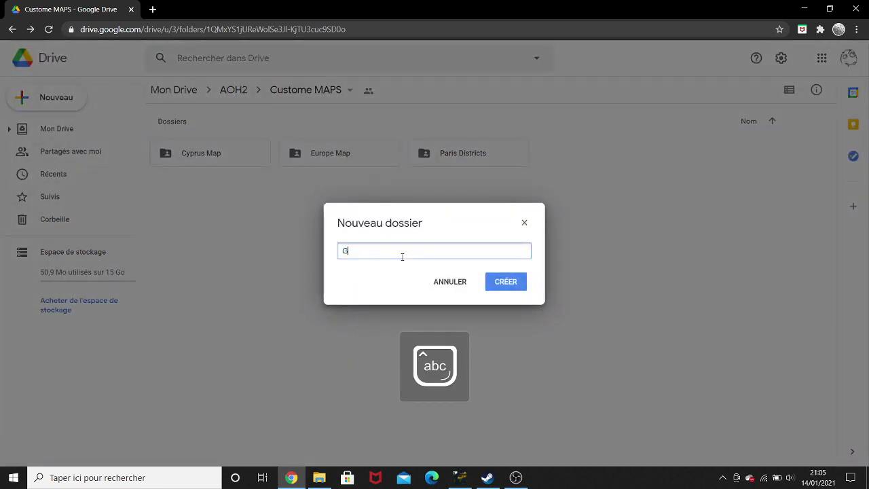
{"action": "type", "text": "ermany"}
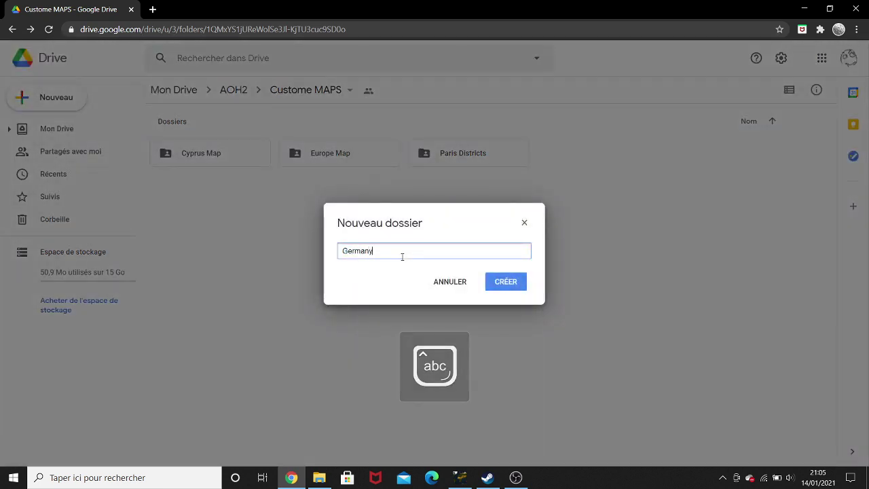
{"action": "left_click", "coordinate": [504, 283]}
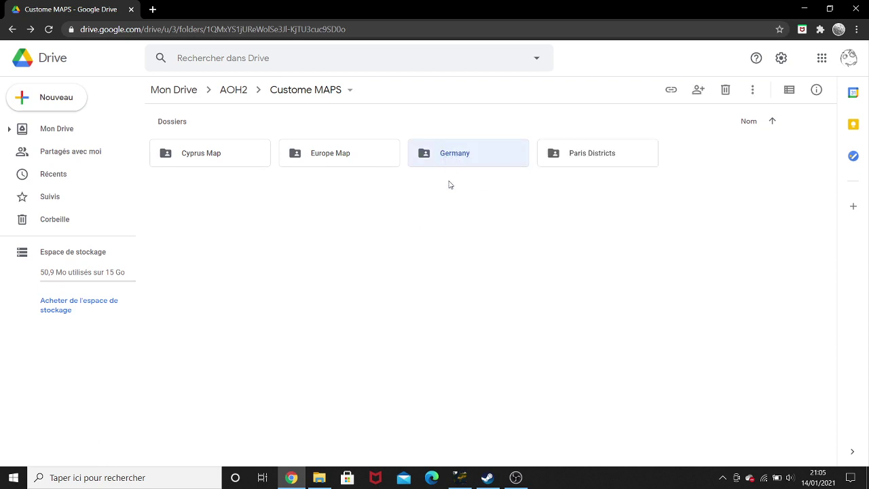
Rename the Germany folder to Germany Map
{"action": "right_click", "coordinate": [469, 156]}
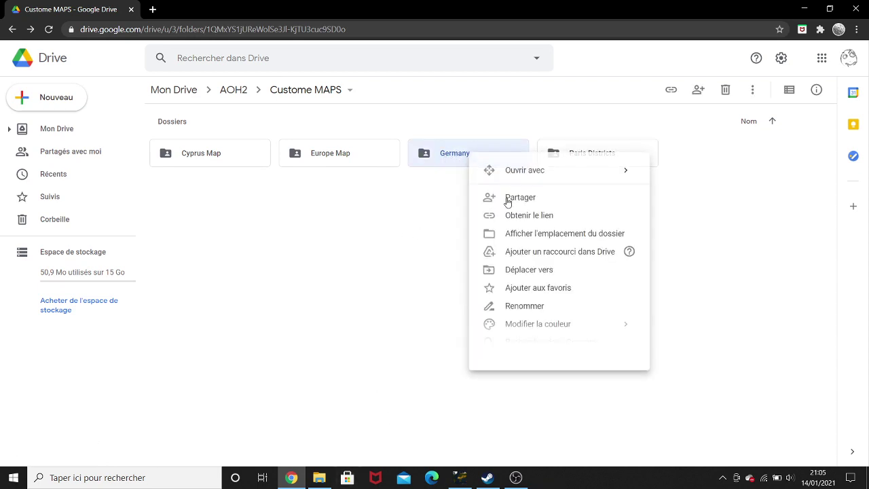
{"action": "left_click", "coordinate": [533, 307]}
{"action": "key", "text": "BackSpace"}
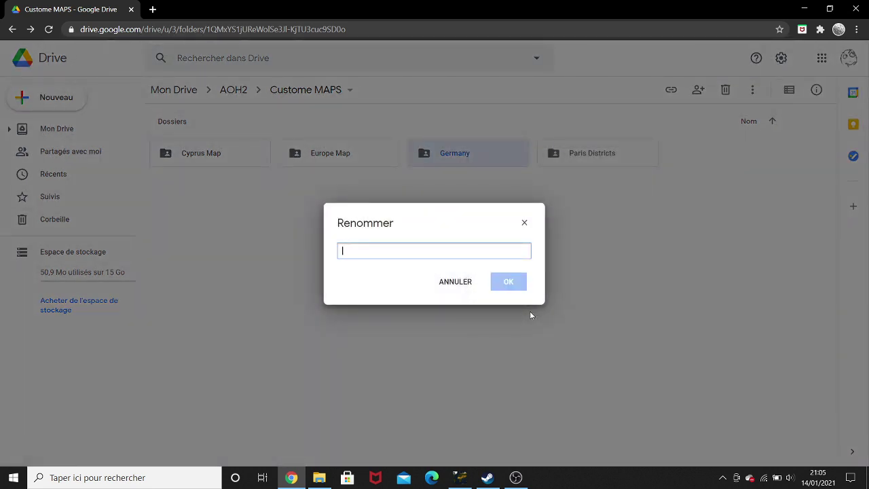
{"action": "type", "text": "Germany"}
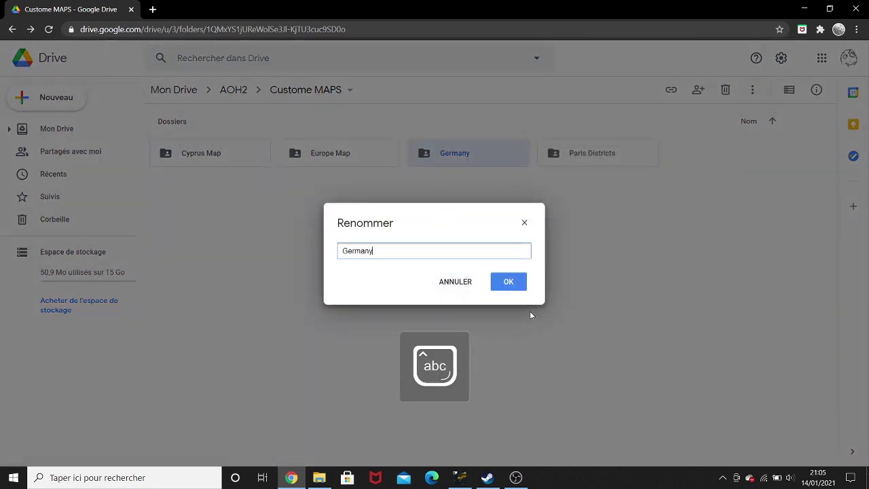
{"action": "type", "text": " Map"}
{"action": "left_click", "coordinate": [513, 284]}
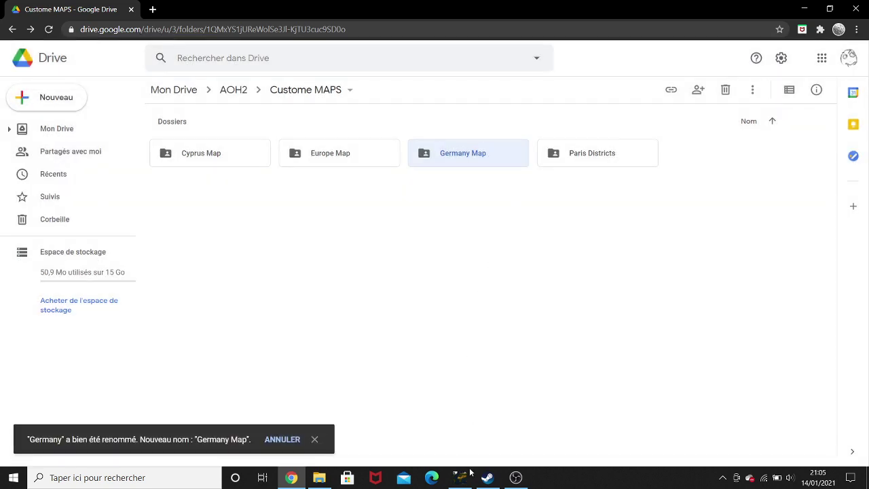
Switch to File Explorer and open the German_Empire folder inside the game's map folder
{"action": "left_click", "coordinate": [319, 478]}
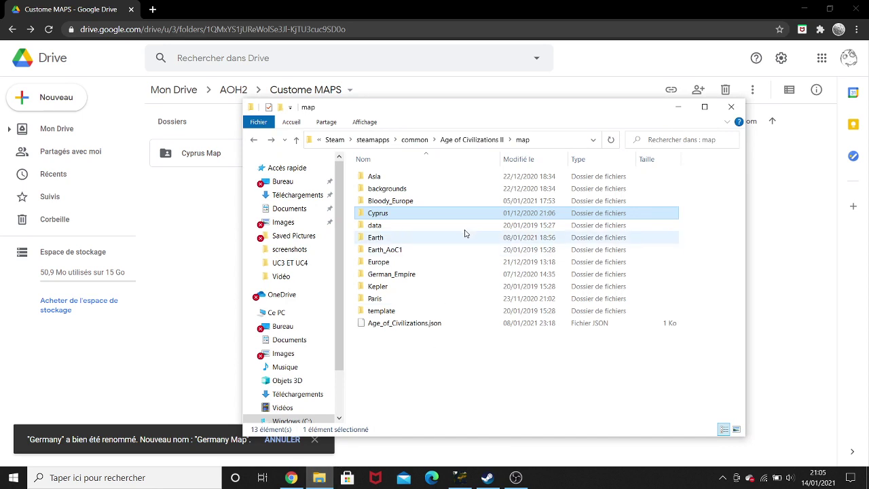
{"action": "left_click", "coordinate": [391, 277]}
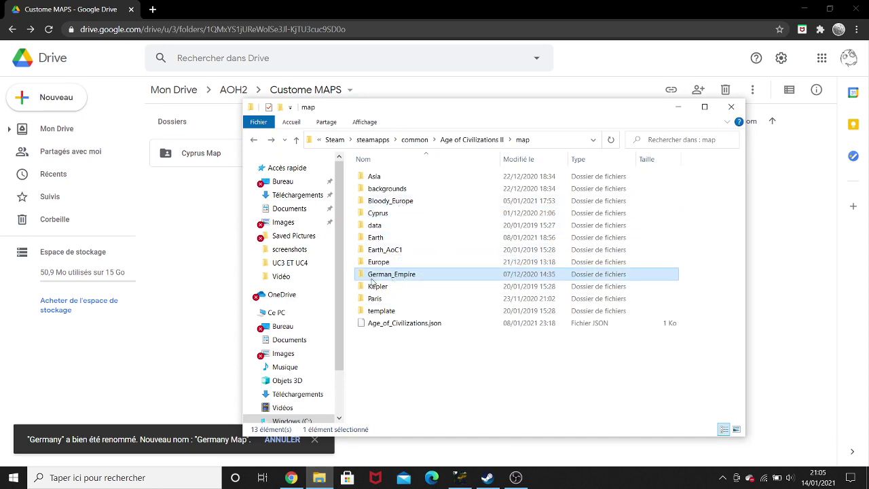
{"action": "double_click", "coordinate": [385, 278]}
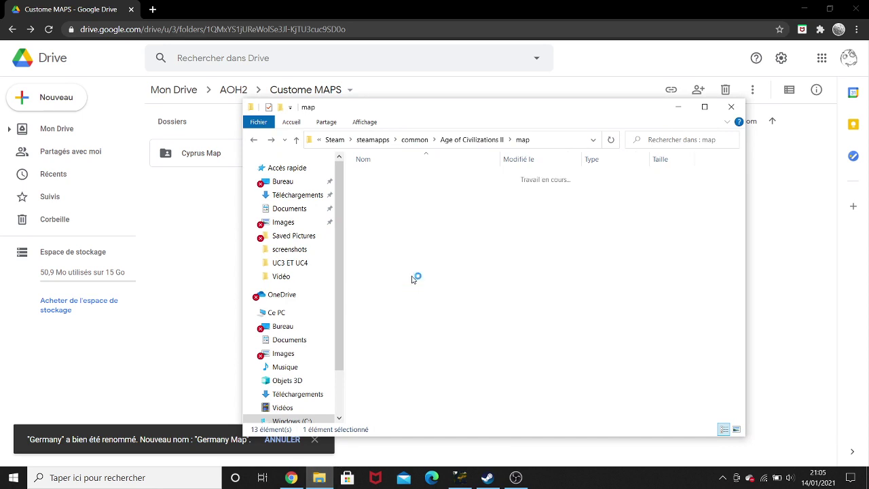
{"action": "left_click_drag", "start_coordinate": [410, 176], "coordinate": [400, 278]}
{"action": "left_click", "coordinate": [399, 279]}
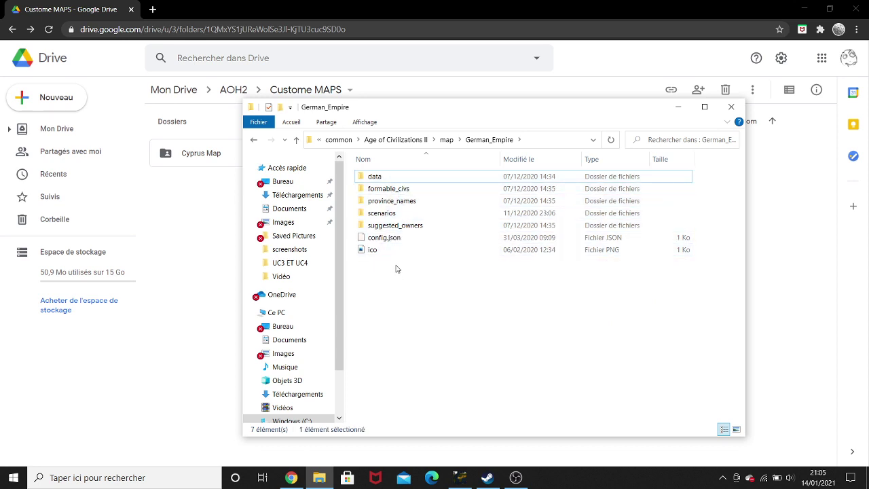
Look through the scenario folders in German_Empire's scenarios folder and return to German_Empire
{"action": "double_click", "coordinate": [396, 212]}
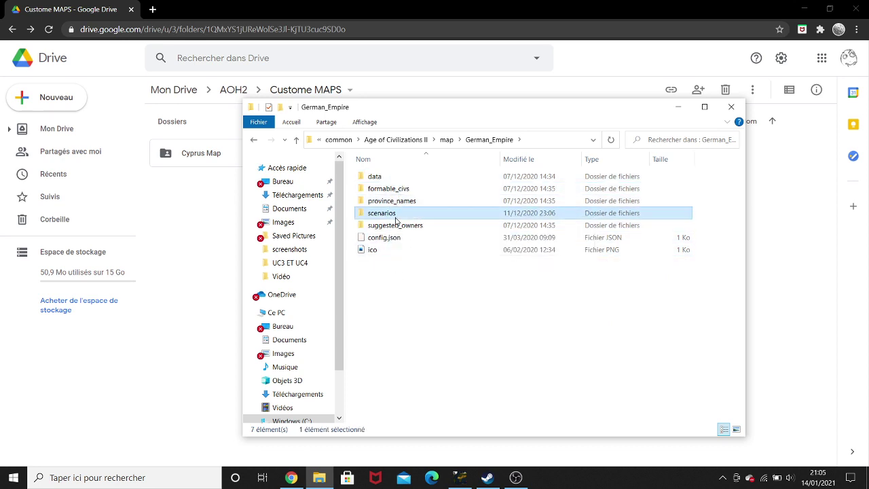
{"action": "mouse_move", "coordinate": [406, 178]}
{"action": "left_mouse_down"}
{"action": "mouse_move", "coordinate": [380, 265]}
{"action": "mouse_move", "coordinate": [380, 192]}
{"action": "mouse_move", "coordinate": [402, 178]}
{"action": "left_mouse_up"}
{"action": "left_click_drag", "start_coordinate": [491, 320], "coordinate": [450, 179]}
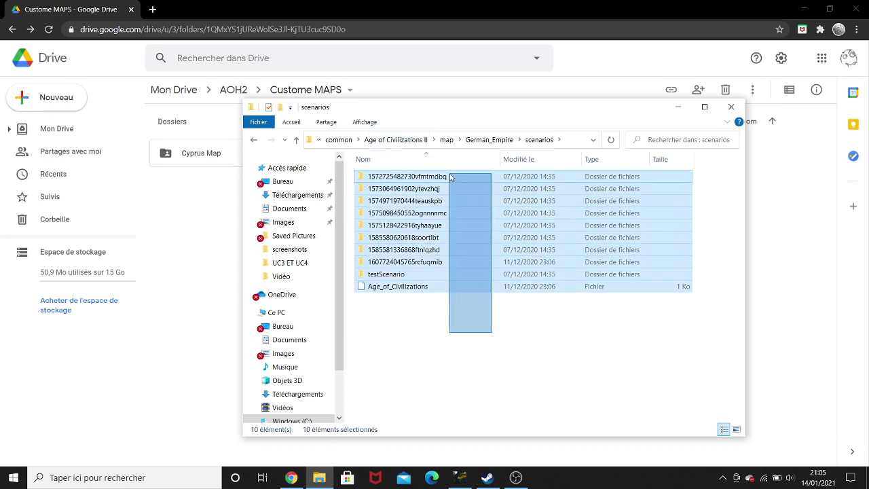
{"action": "left_click", "coordinate": [450, 313]}
{"action": "left_click", "coordinate": [254, 140]}
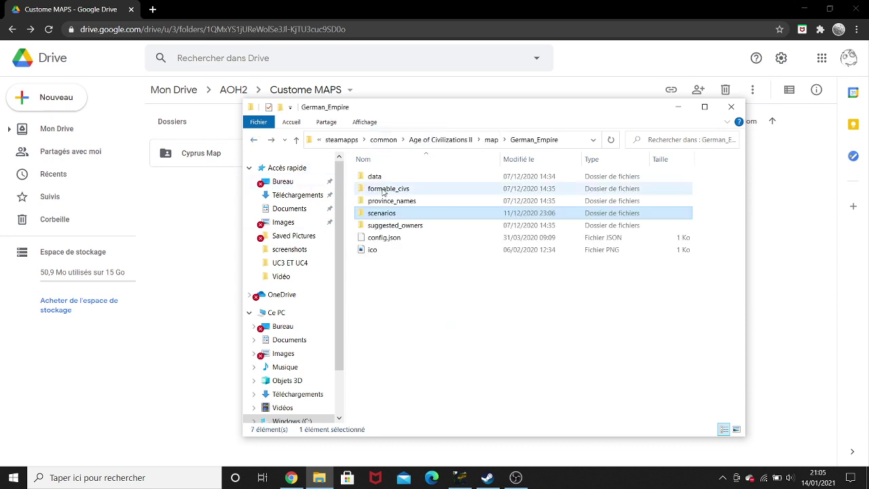
Return to the game's map folder and upload its German_Empire folder into Custome MAPS on Google Drive
{"action": "left_click", "coordinate": [254, 140]}
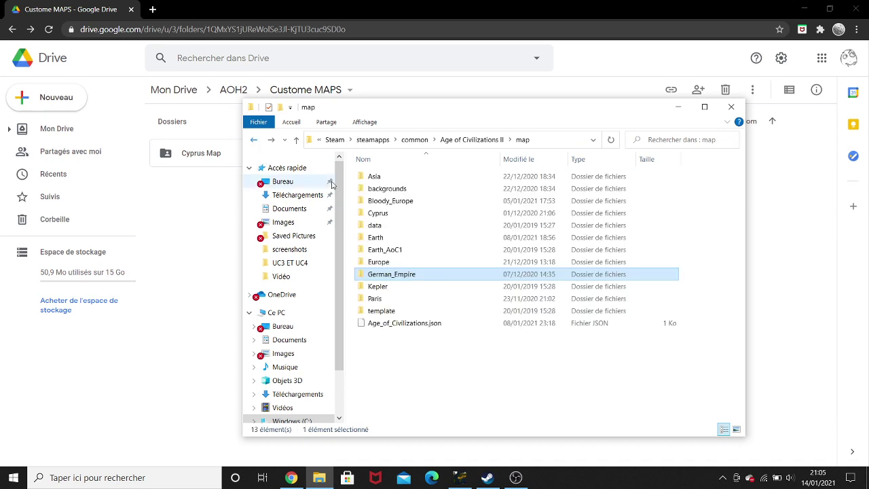
{"action": "right_click", "coordinate": [384, 279]}
{"action": "left_click", "coordinate": [383, 275]}
{"action": "left_click_drag", "start_coordinate": [382, 275], "coordinate": [363, 272]}
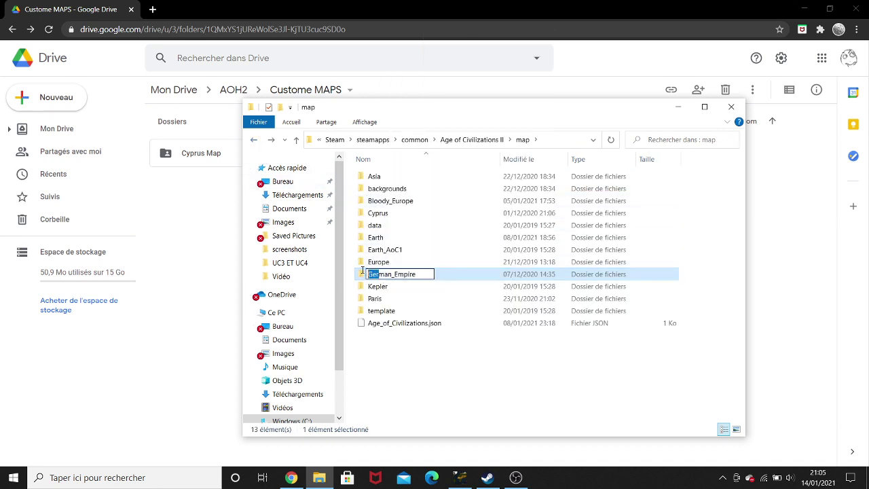
{"action": "left_click", "coordinate": [433, 346]}
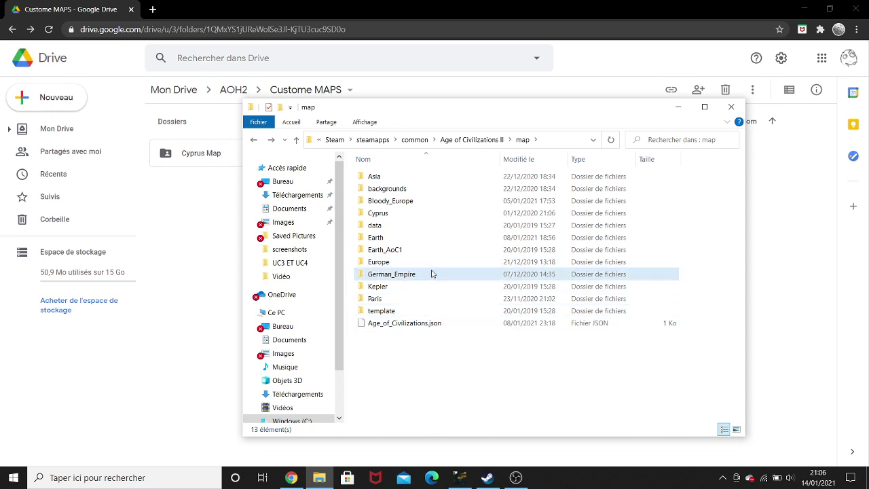
{"action": "left_click", "coordinate": [424, 275]}
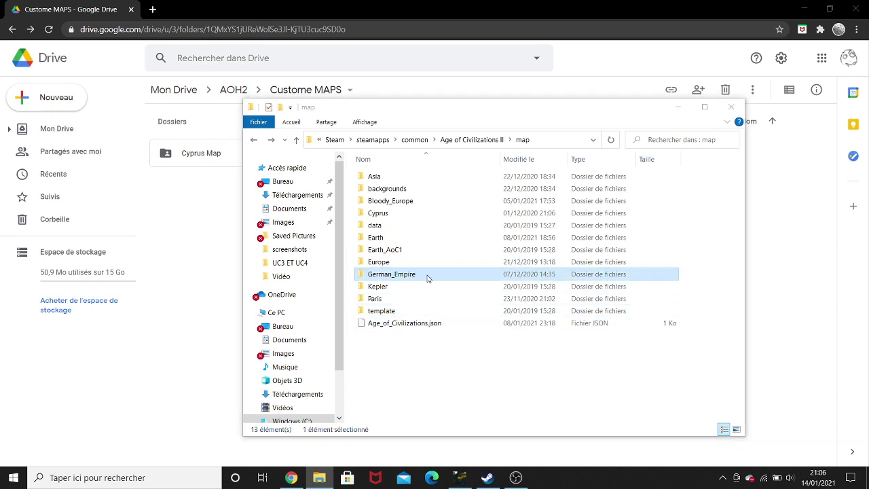
{"action": "left_click_drag", "start_coordinate": [428, 276], "coordinate": [231, 218]}
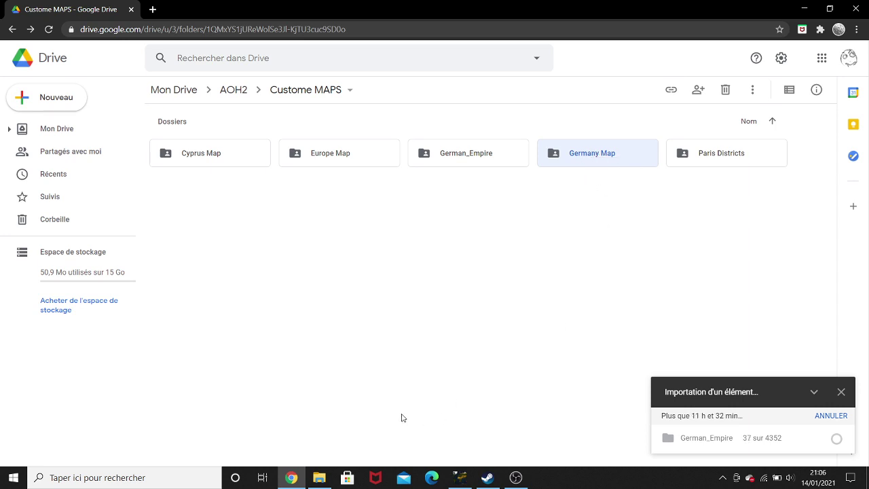
Switch back to File Explorer and open the backgrounds folder inside the game's map folder
{"action": "left_click", "coordinate": [319, 478]}
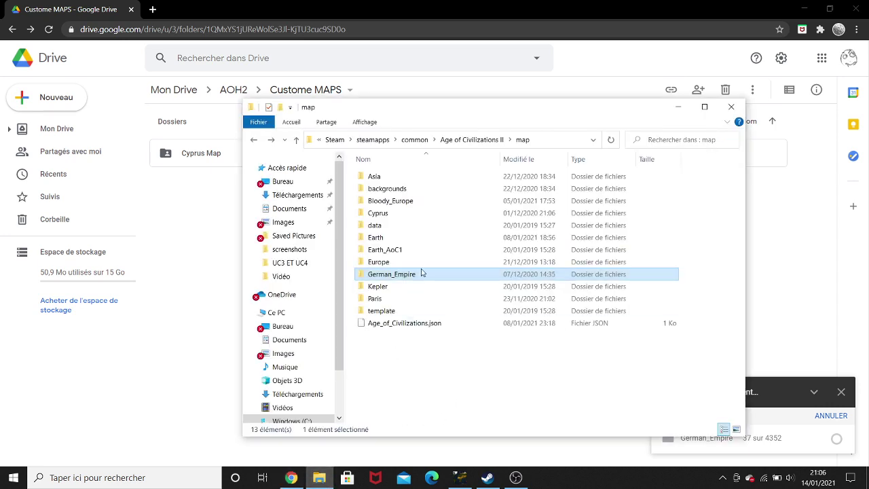
{"action": "left_click", "coordinate": [394, 191]}
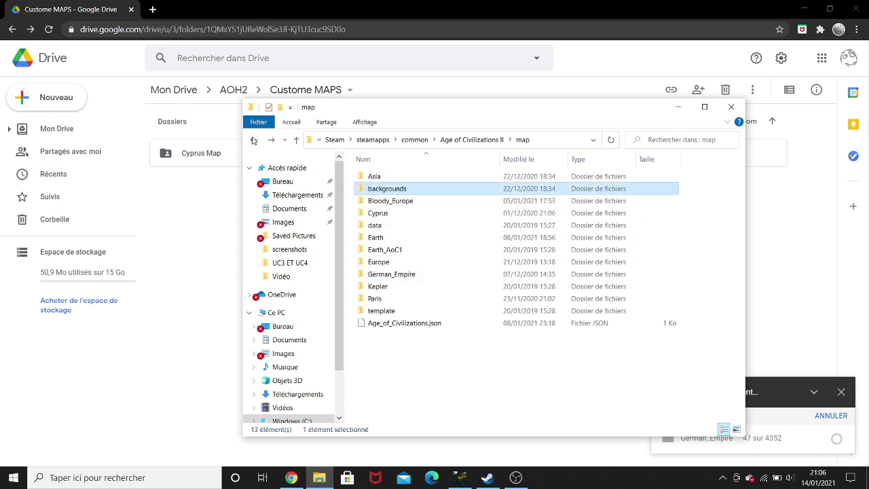
{"action": "left_click", "coordinate": [253, 140]}
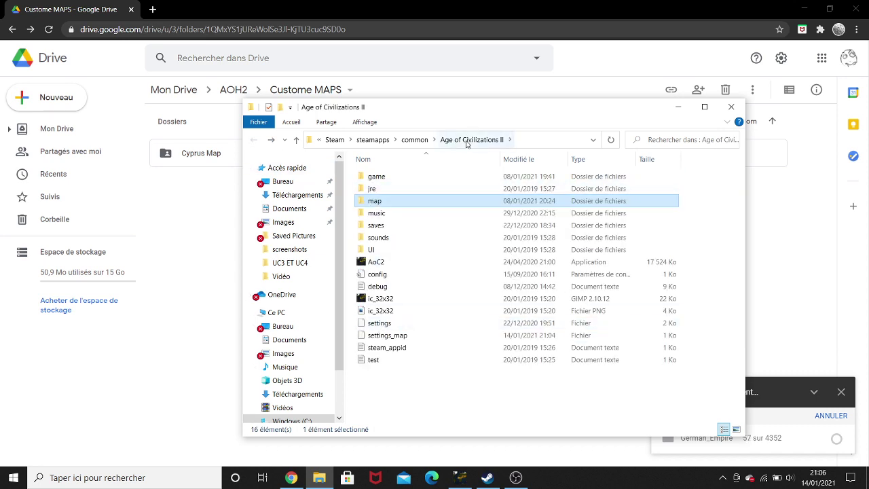
{"action": "double_click", "coordinate": [386, 201]}
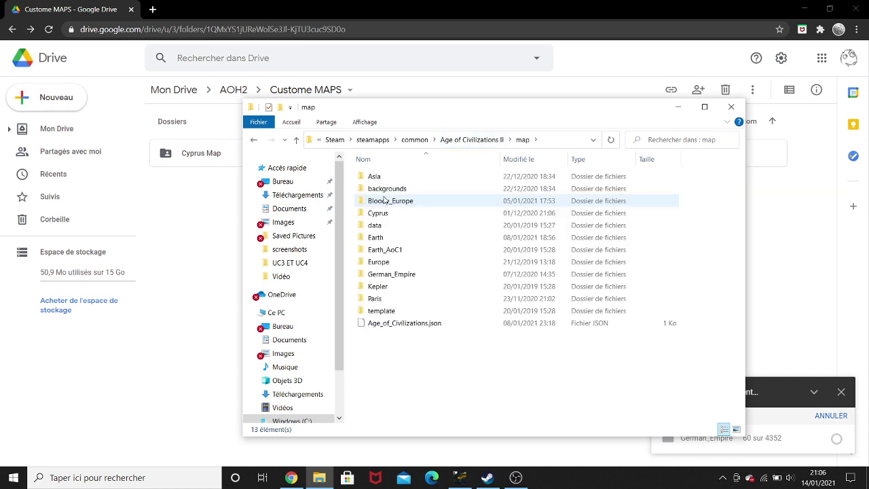
{"action": "left_click", "coordinate": [390, 194]}
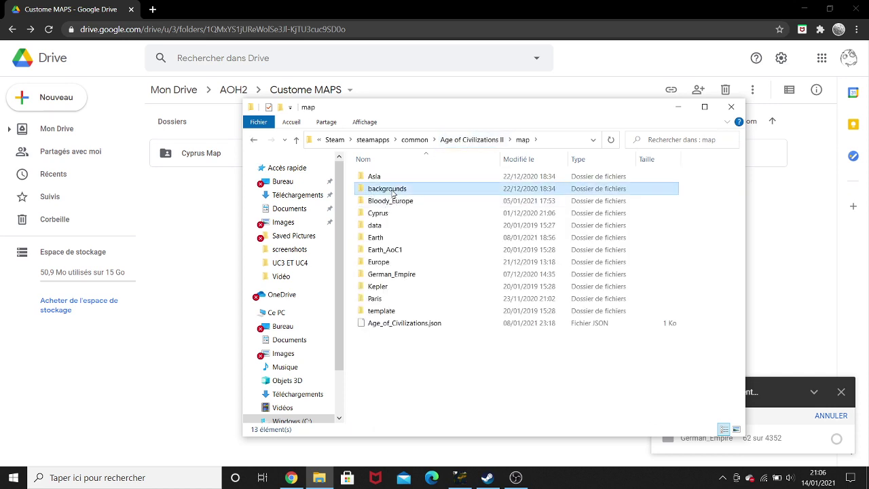
{"action": "left_click", "coordinate": [393, 193]}
{"action": "left_click", "coordinate": [435, 196]}
{"action": "double_click", "coordinate": [430, 192]}
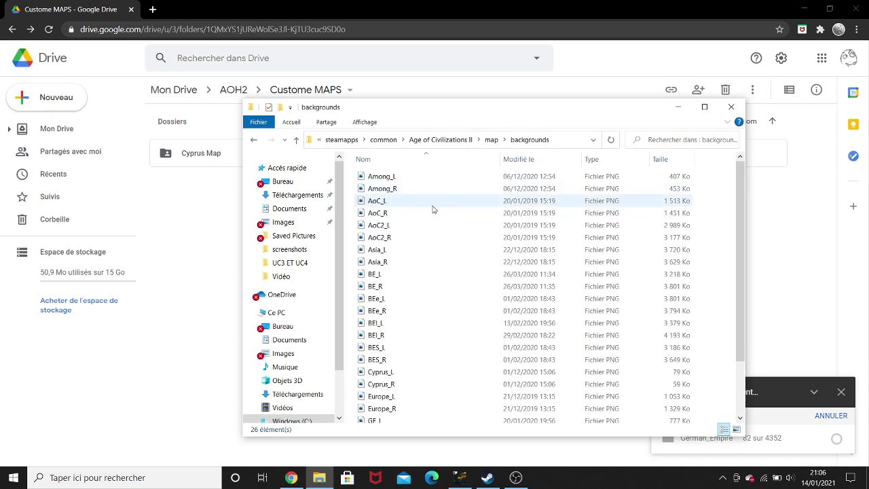
Preview the GE_L and GE_R background images and upload both to Google Drive
{"action": "scroll", "coordinate": [421, 265], "scroll_direction": "down", "scroll_amount": 2}
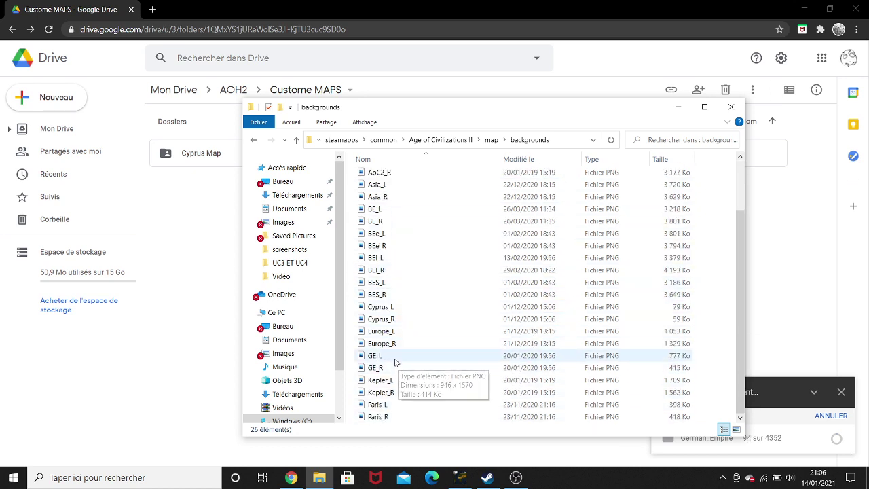
{"action": "left_click", "coordinate": [394, 360]}
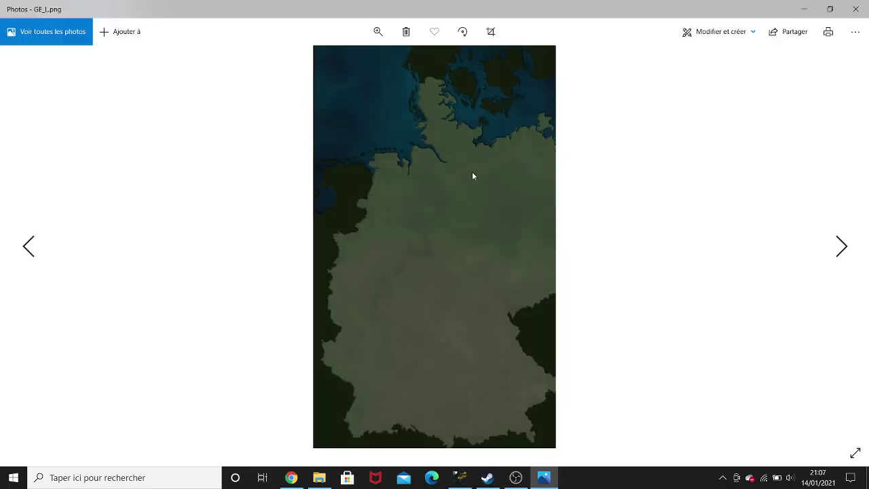
{"action": "left_click", "coordinate": [856, 8]}
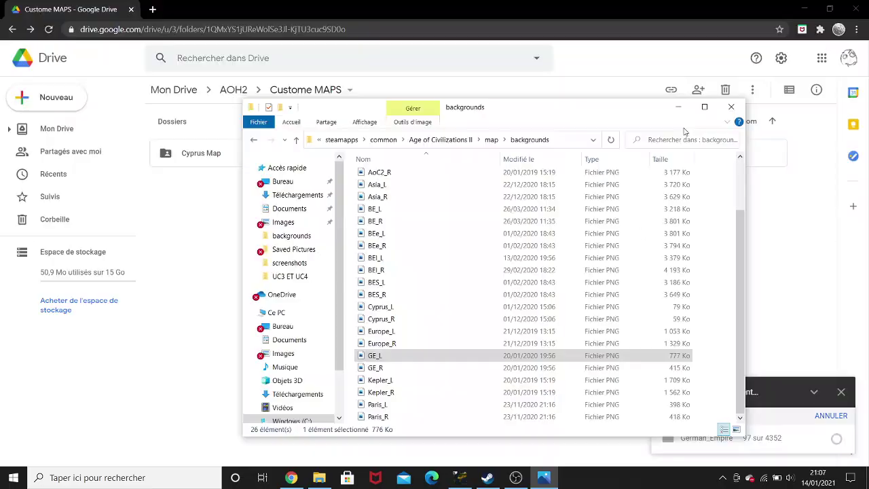
{"action": "left_click", "coordinate": [385, 368]}
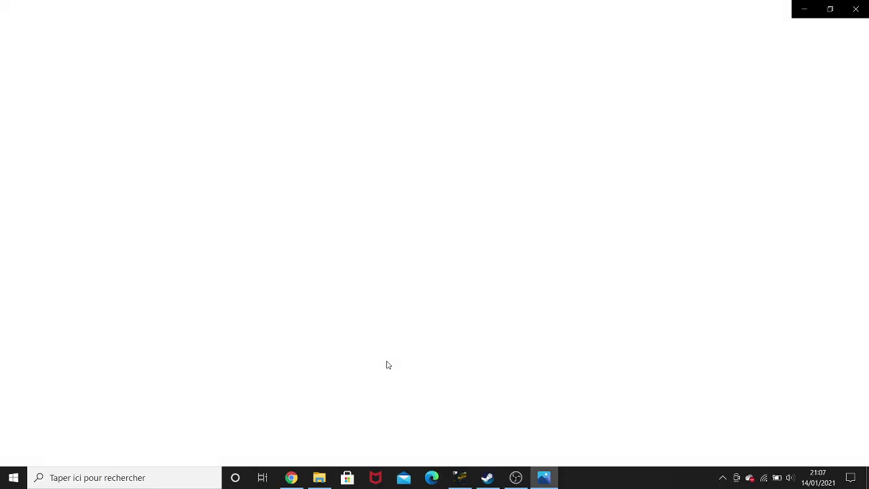
{"action": "left_click", "coordinate": [856, 9]}
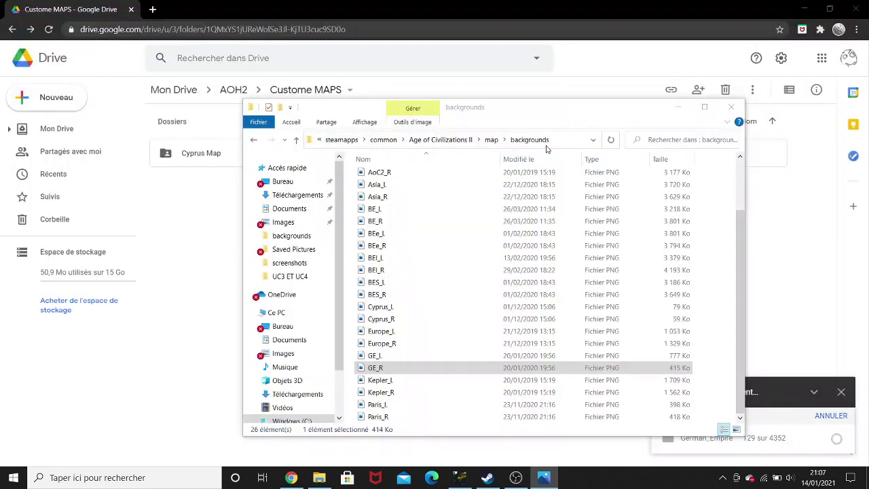
{"action": "left_click", "coordinate": [390, 360], "text": "ctrl"}
{"action": "left_click_drag", "start_coordinate": [318, 318], "coordinate": [406, 286]}
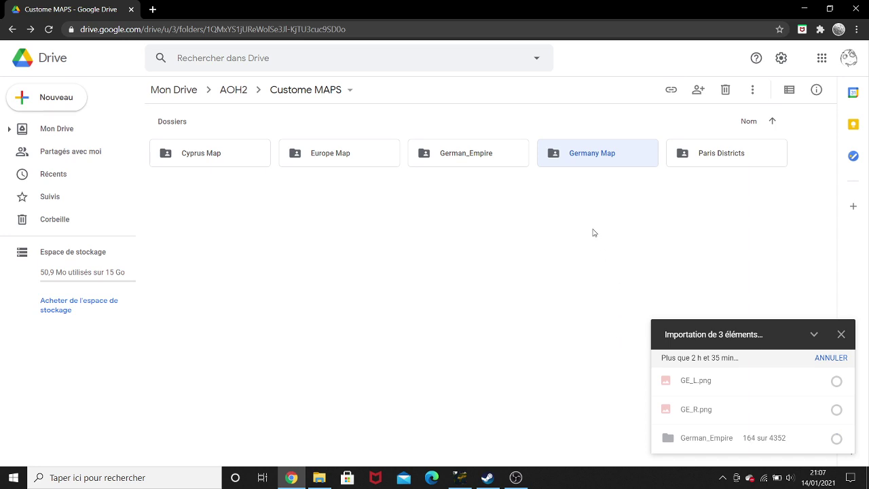
Move the Germany Map folder into the German_Empire folder on Google Drive, accepting the access change
{"action": "left_click_drag", "start_coordinate": [591, 155], "coordinate": [462, 195]}
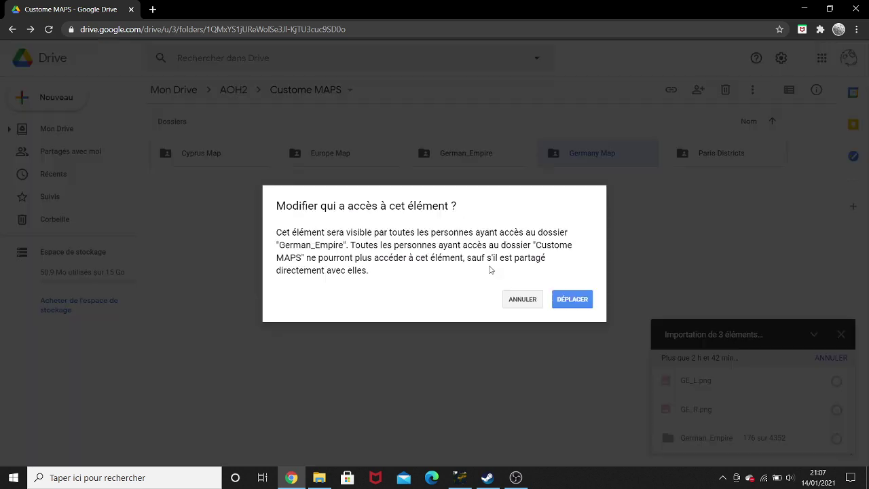
{"action": "left_click", "coordinate": [572, 301]}
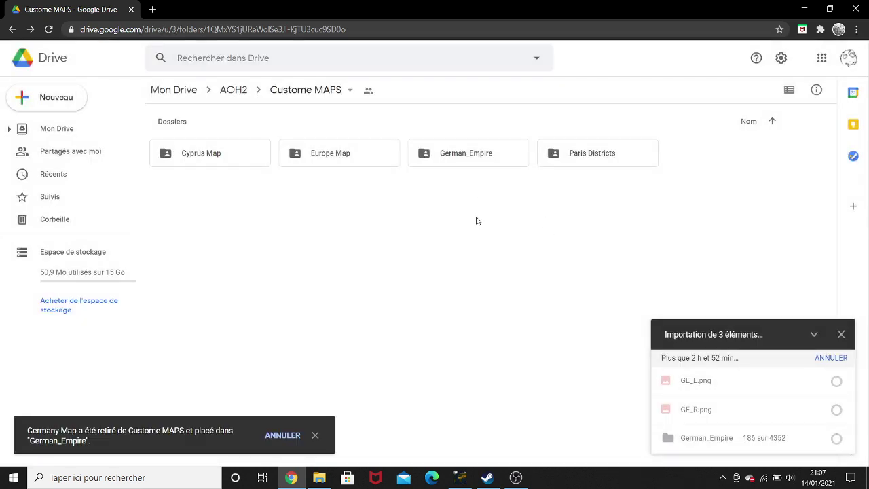